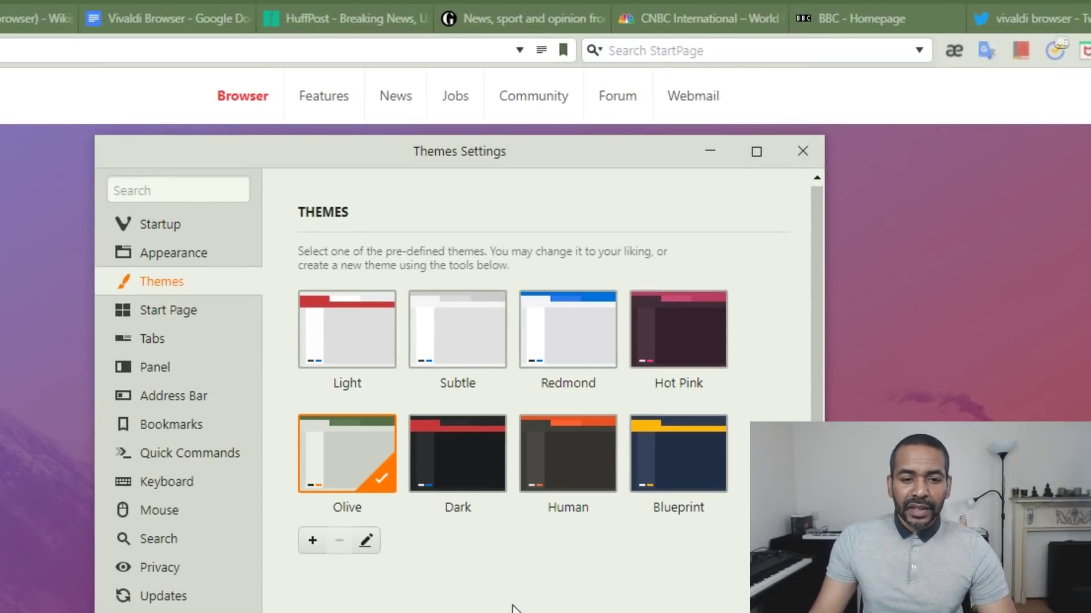
- Preview the Light, Subtle and Redmond themes, apply Hot Pink, and copy it into a new custom theme
click(334, 343)
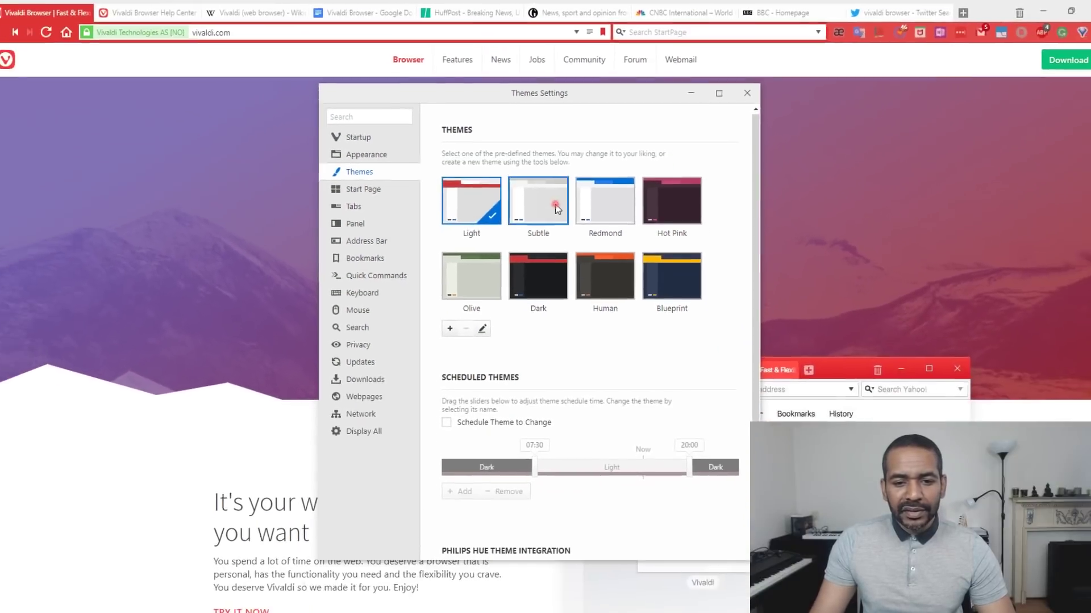
click(556, 209)
click(619, 204)
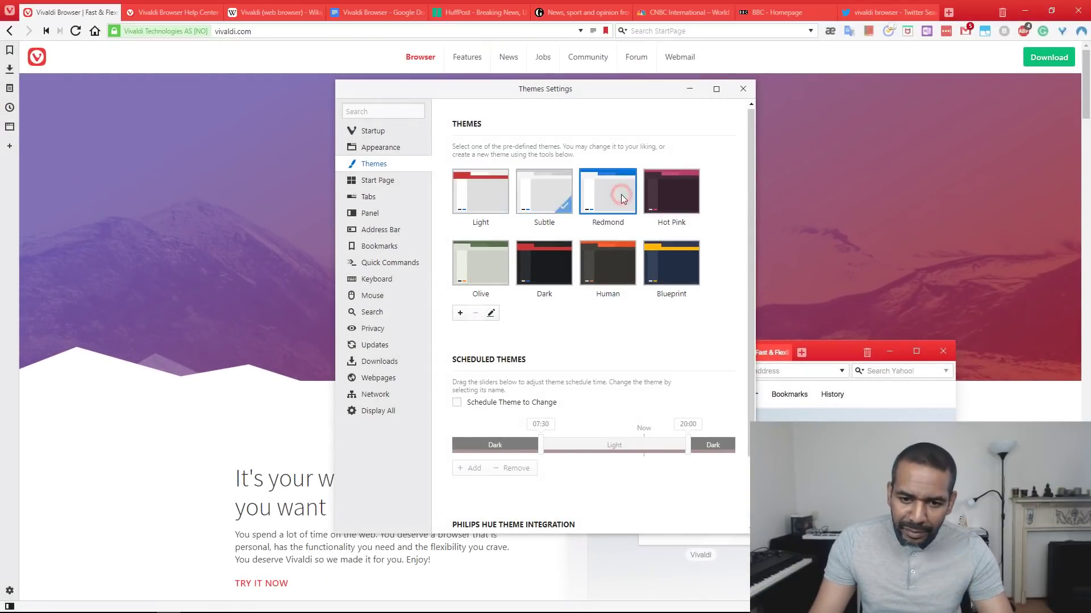
click(675, 193)
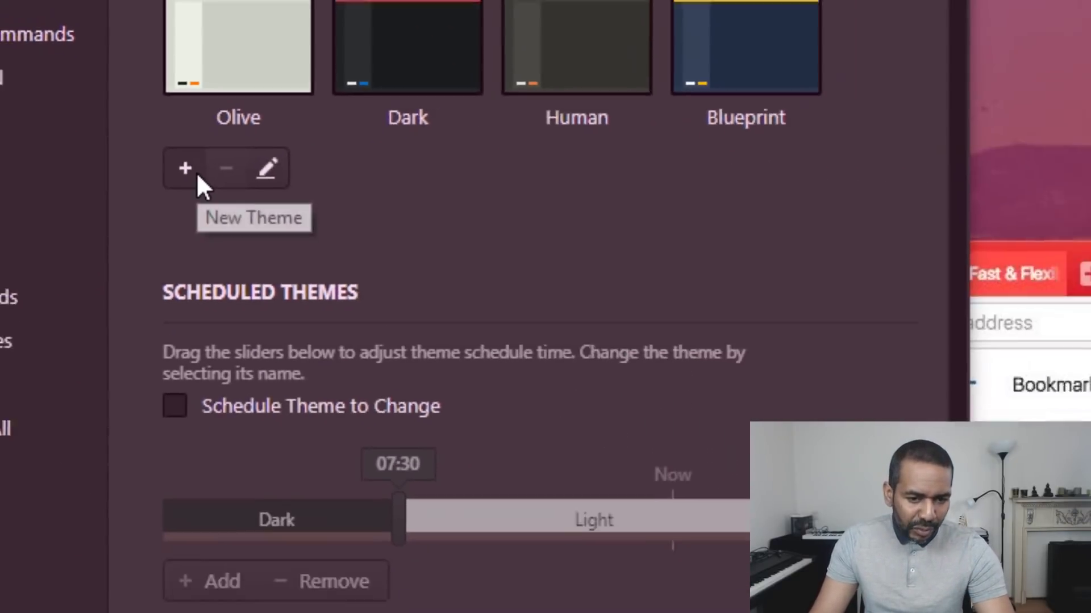
click(321, 316)
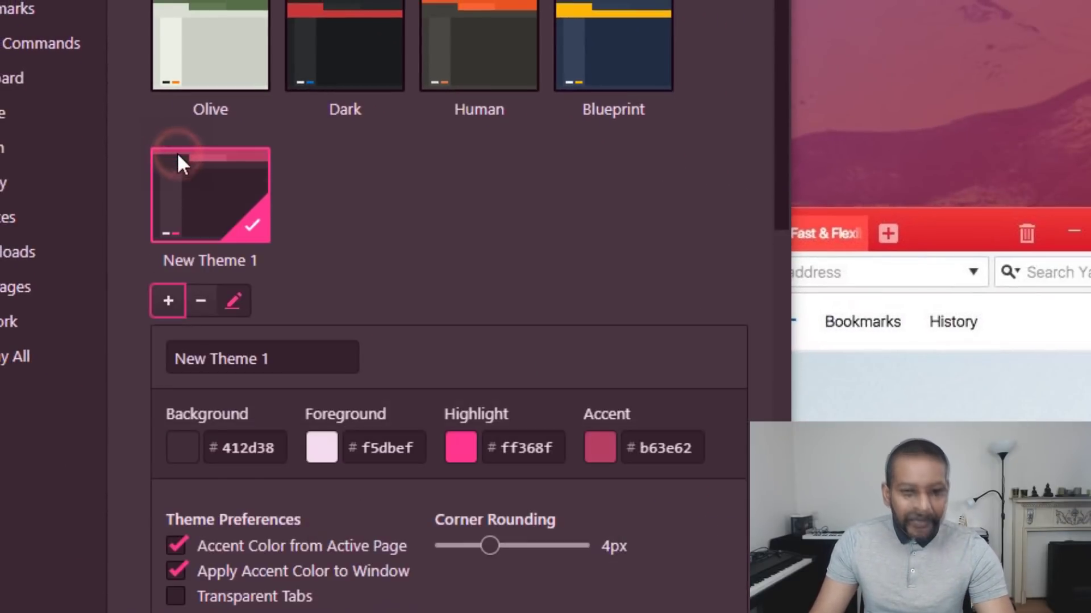
- Name the theme 'Test' with background d54594, foreground bb349c, highlight b73e74 and accent b94065
triple_click(311, 357)
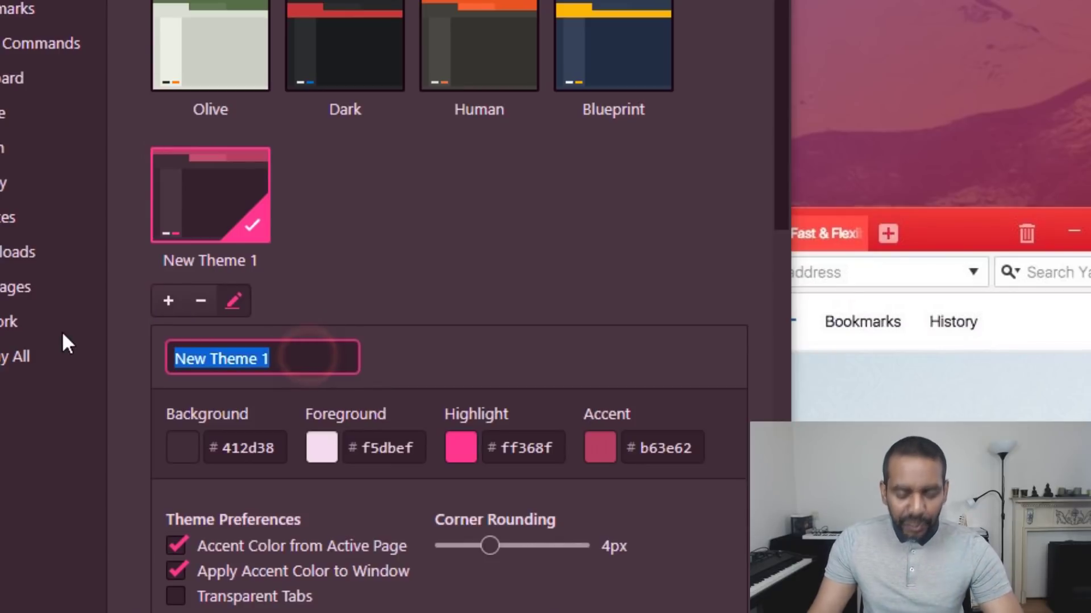
text(Test)
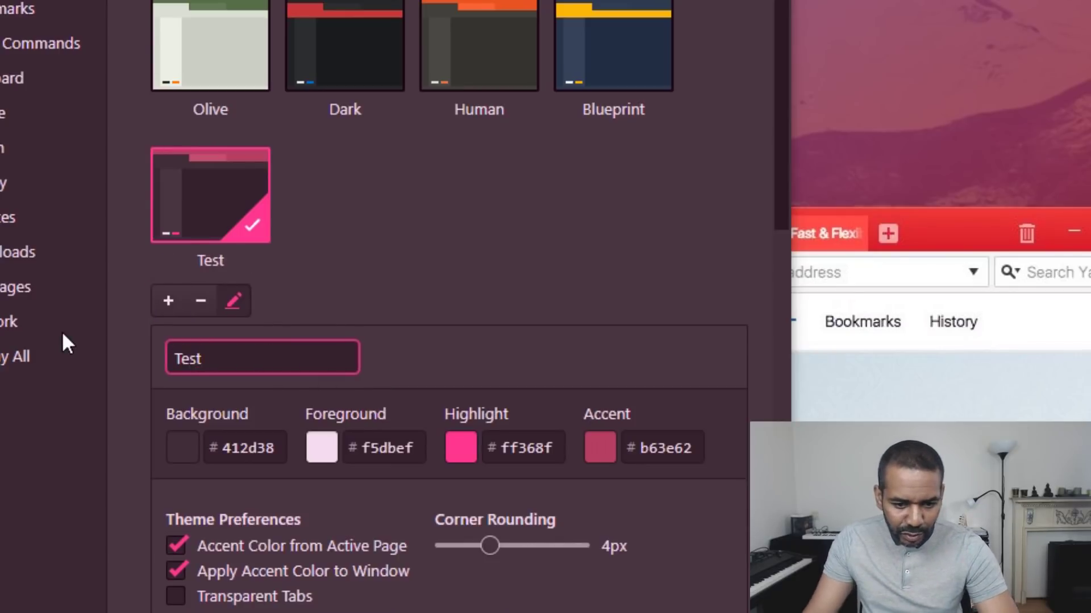
click(178, 442)
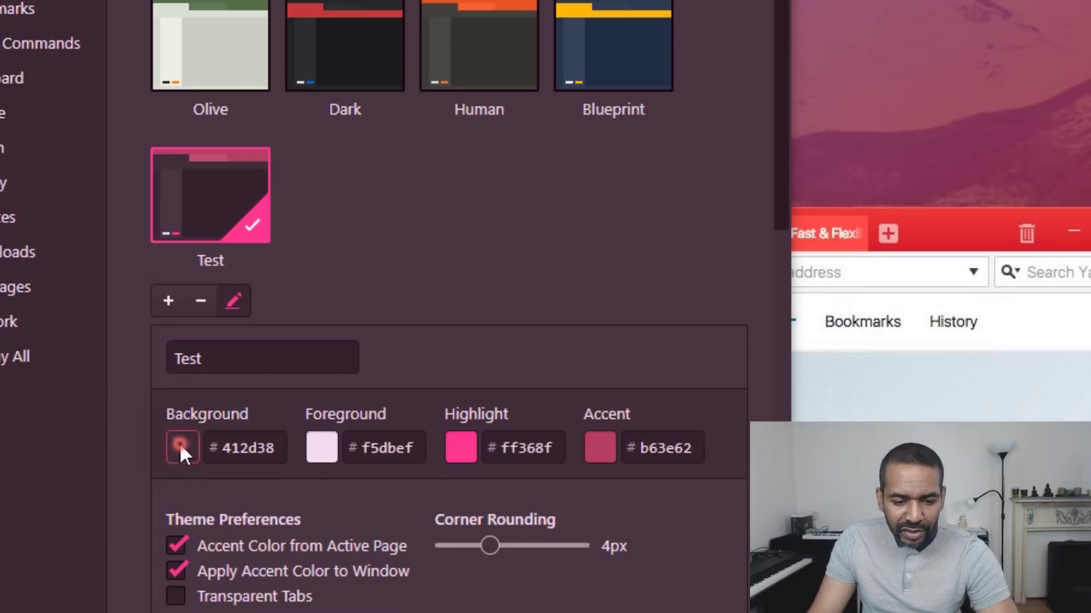
drag(222, 505, 257, 509)
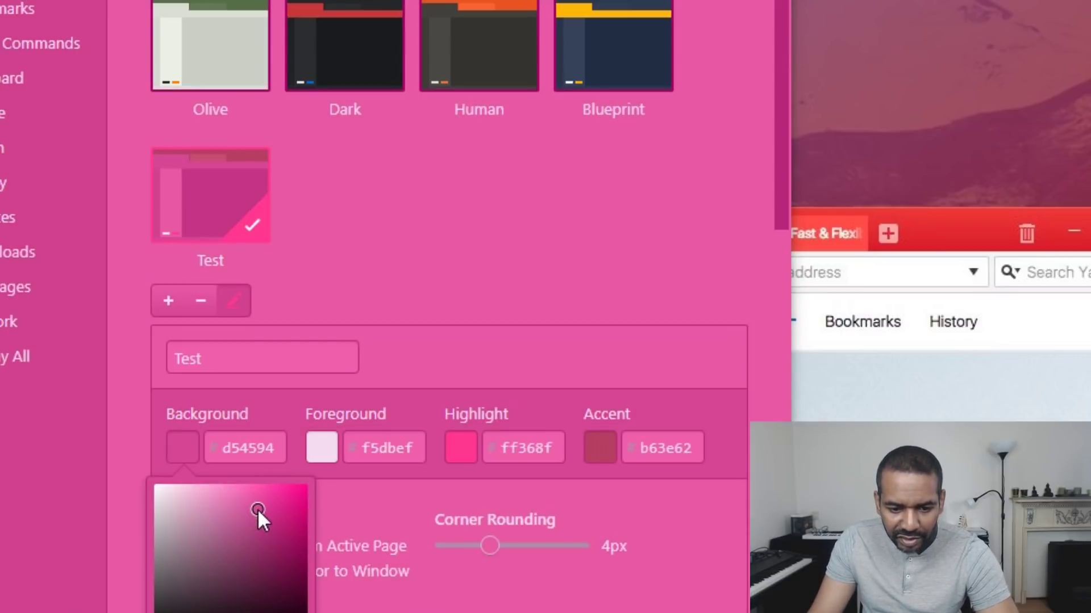
click(321, 447)
drag(369, 517, 403, 523)
click(458, 454)
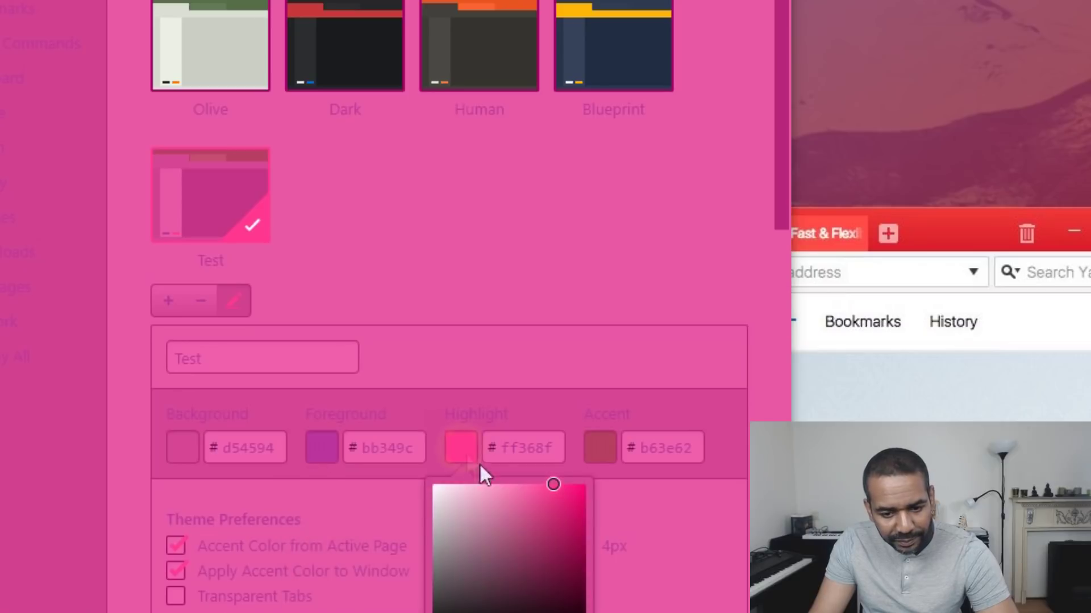
click(536, 526)
click(612, 458)
click(670, 527)
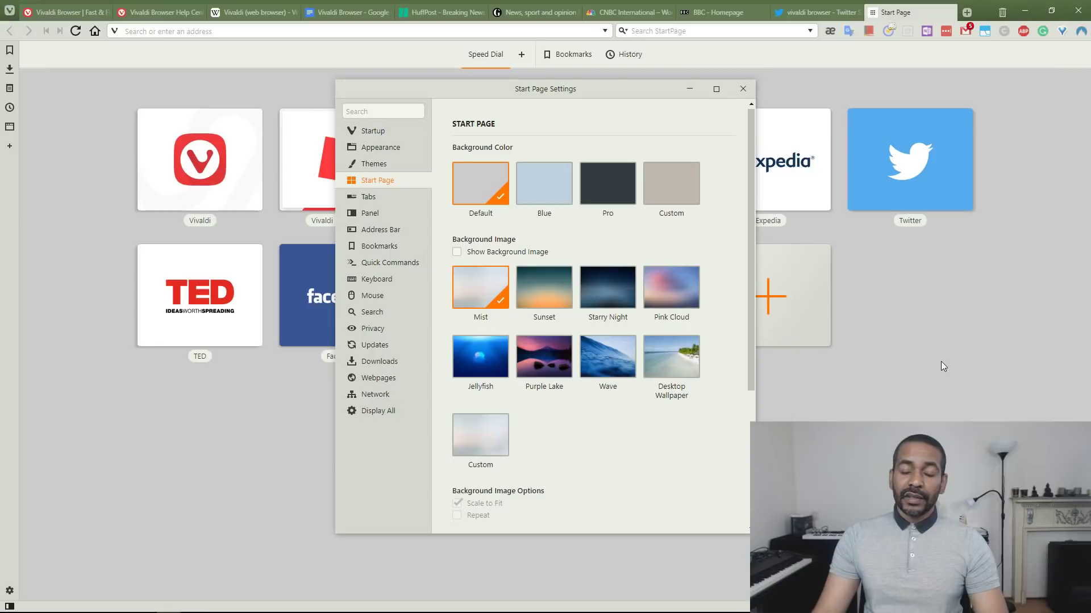
- Give the start page the Pro colour and Purple Lake image, then move the tab bar left, right and bottom
click(594, 184)
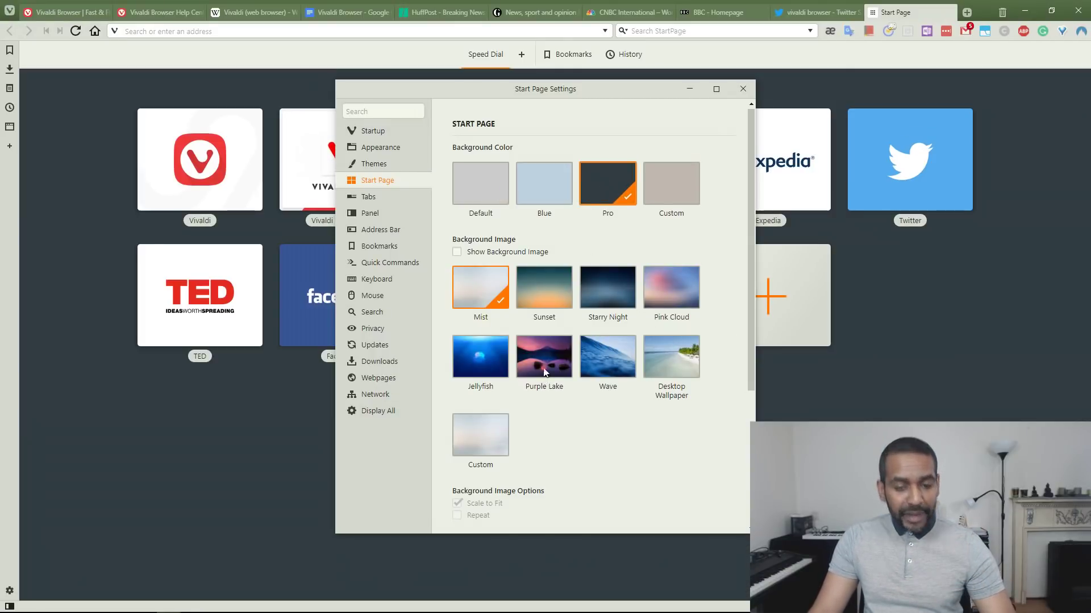
click(544, 370)
click(375, 199)
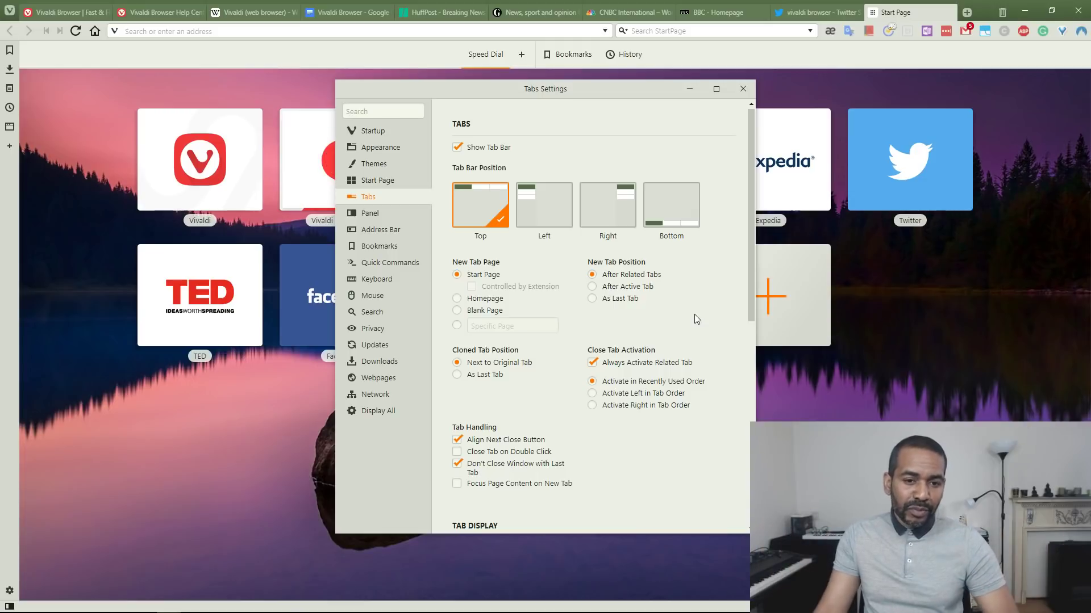
click(548, 211)
click(605, 209)
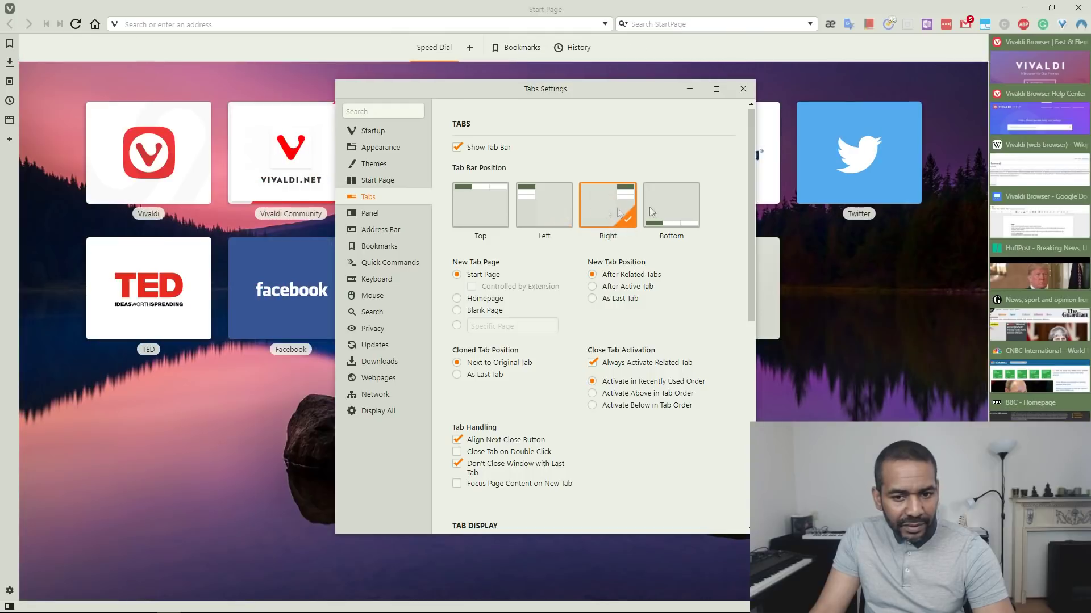
click(662, 207)
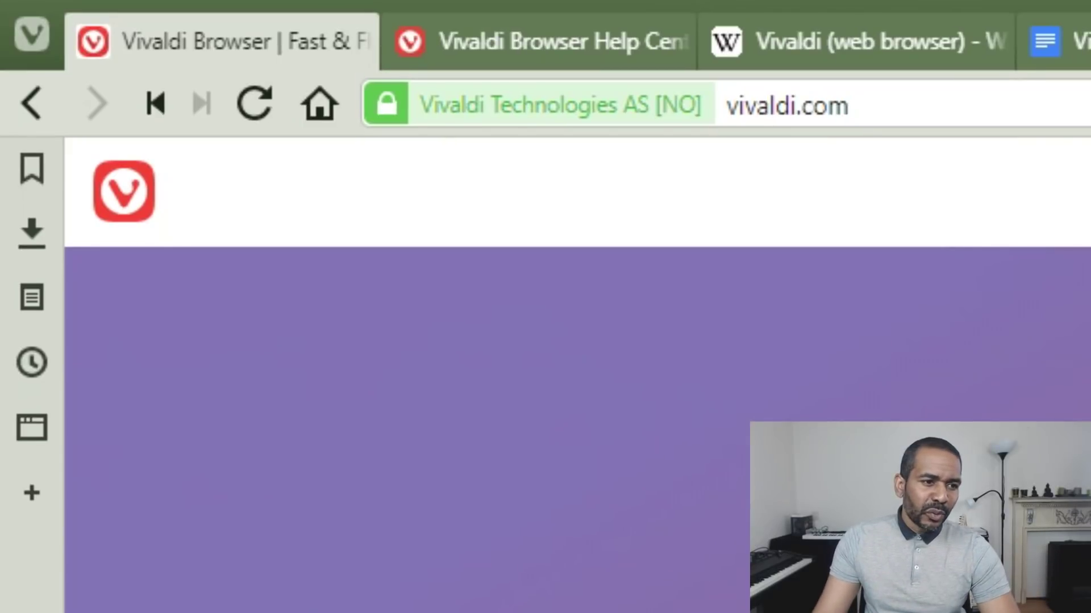
- Open the Bookmarks side panel to view the Speed Dial folder's details
click(31, 172)
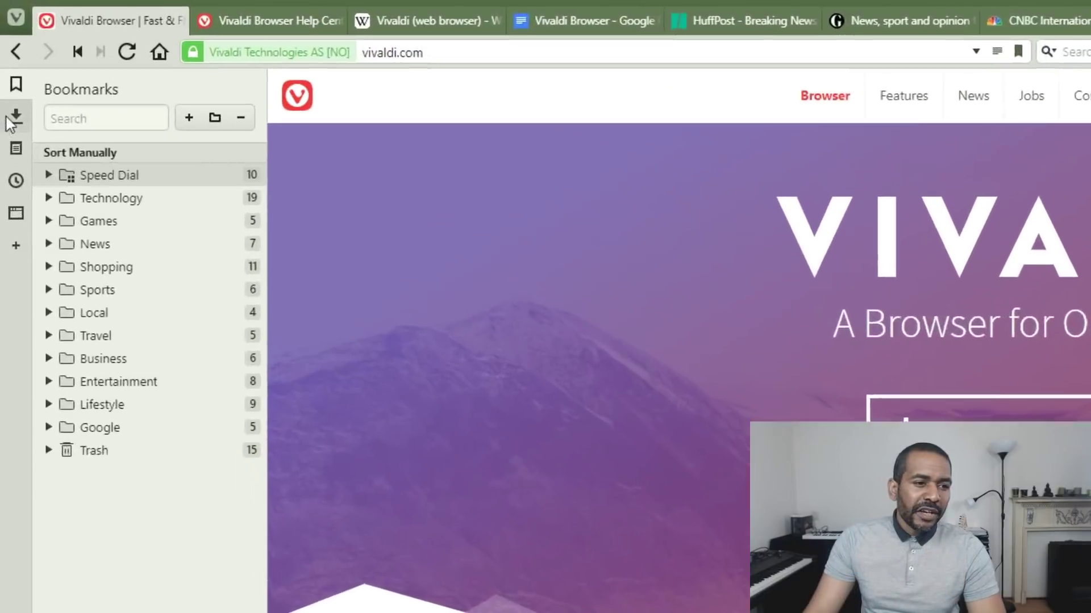
- Open the Notes panel and create a new note reading 'laldkjroeiofjoe'
click(14, 114)
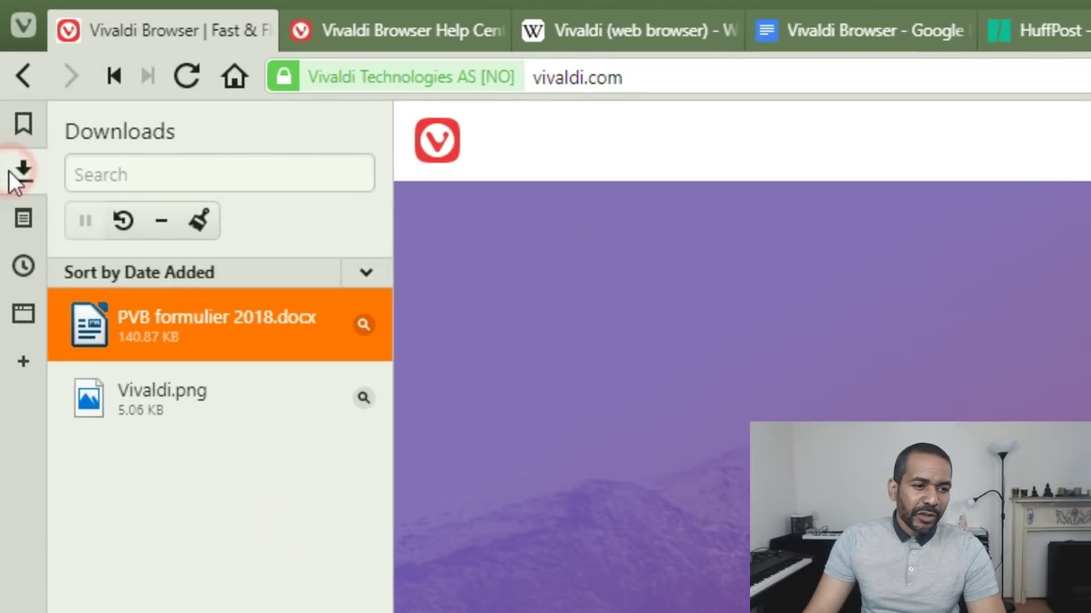
click(17, 215)
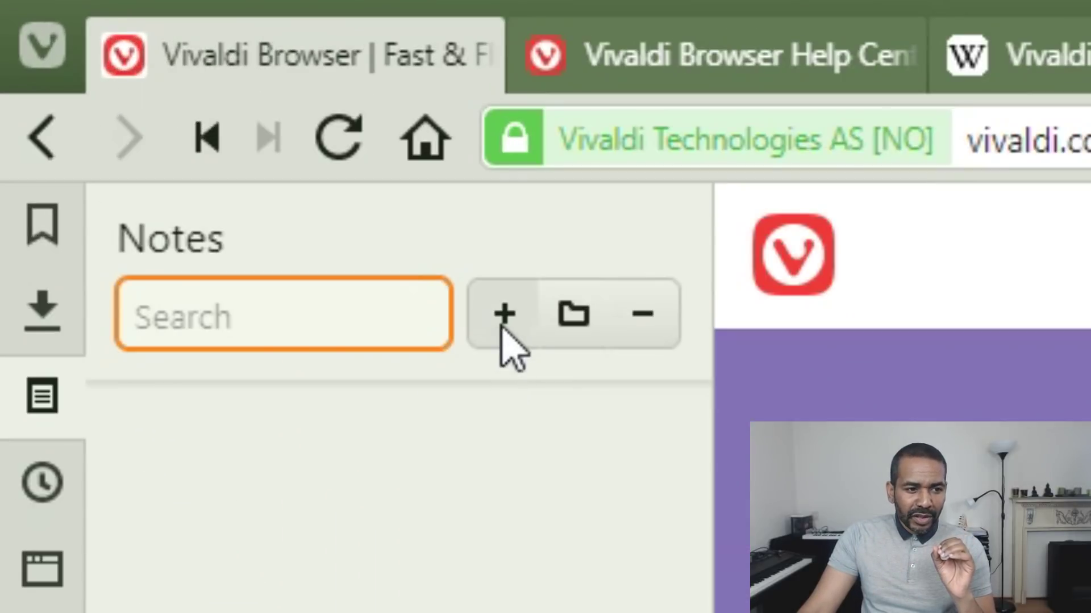
click(113, 70)
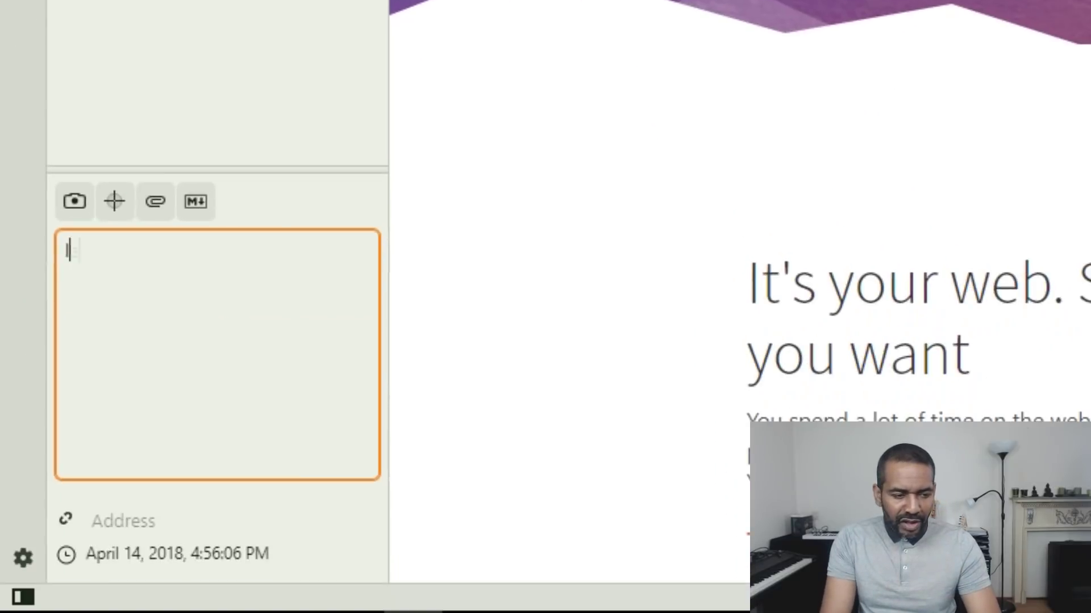
text(laldkjroeiofjoe)
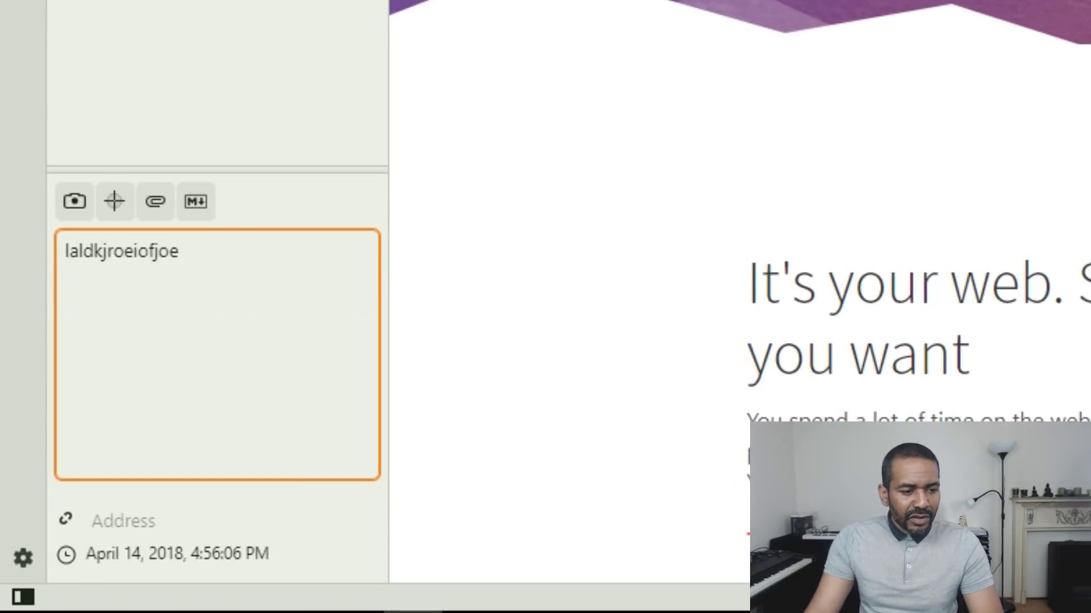
- Add a page screenshot and a capture of the VIVALDI heading area to the note
click(64, 202)
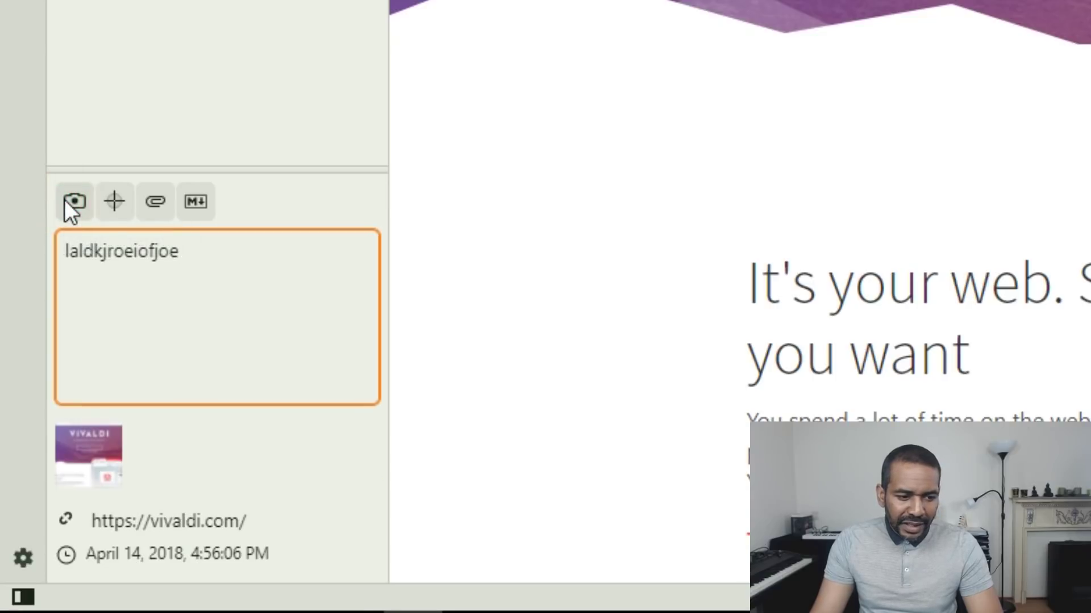
click(117, 205)
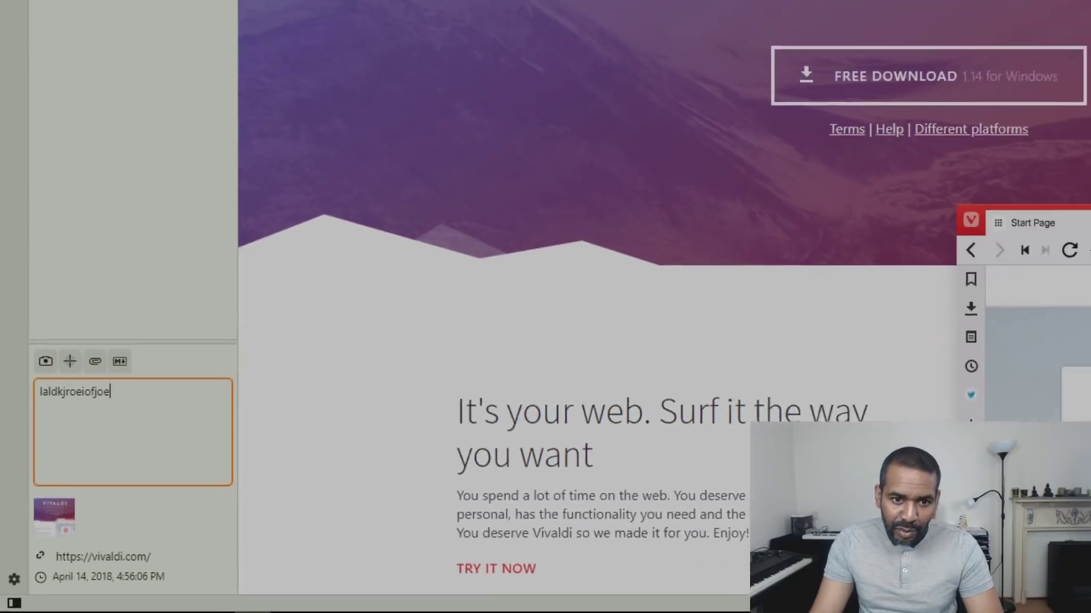
drag(435, 102, 814, 214)
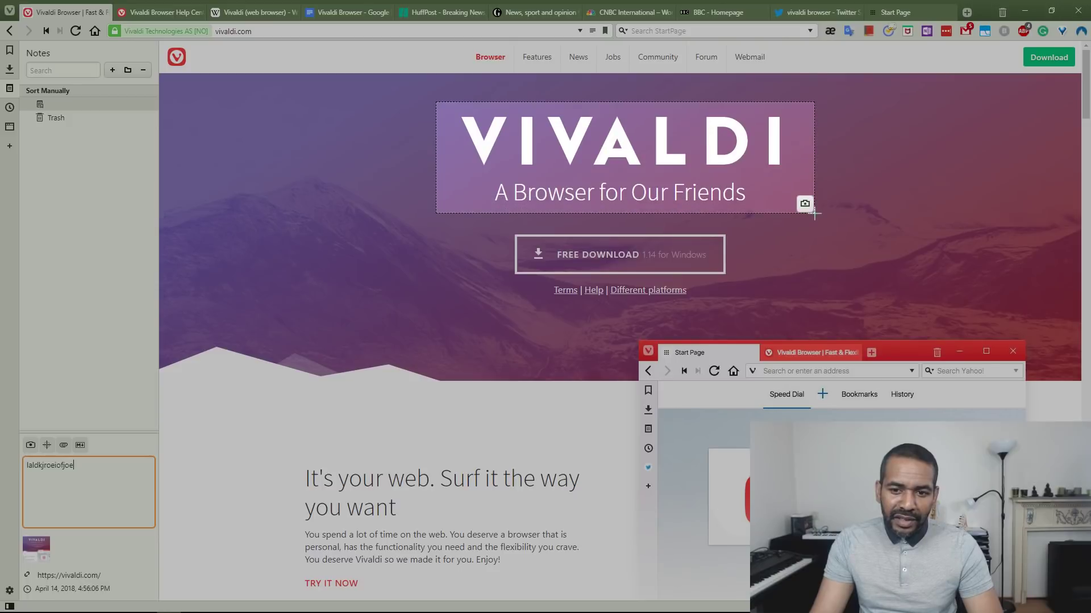
click(804, 204)
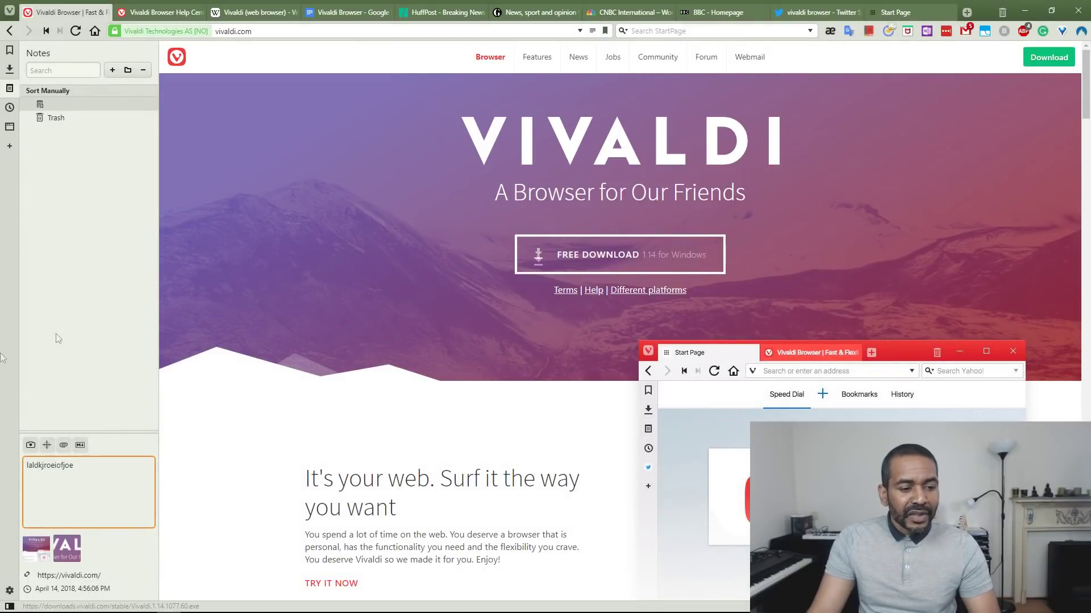
- Attach the Vivaldi.png image file to the note
click(65, 445)
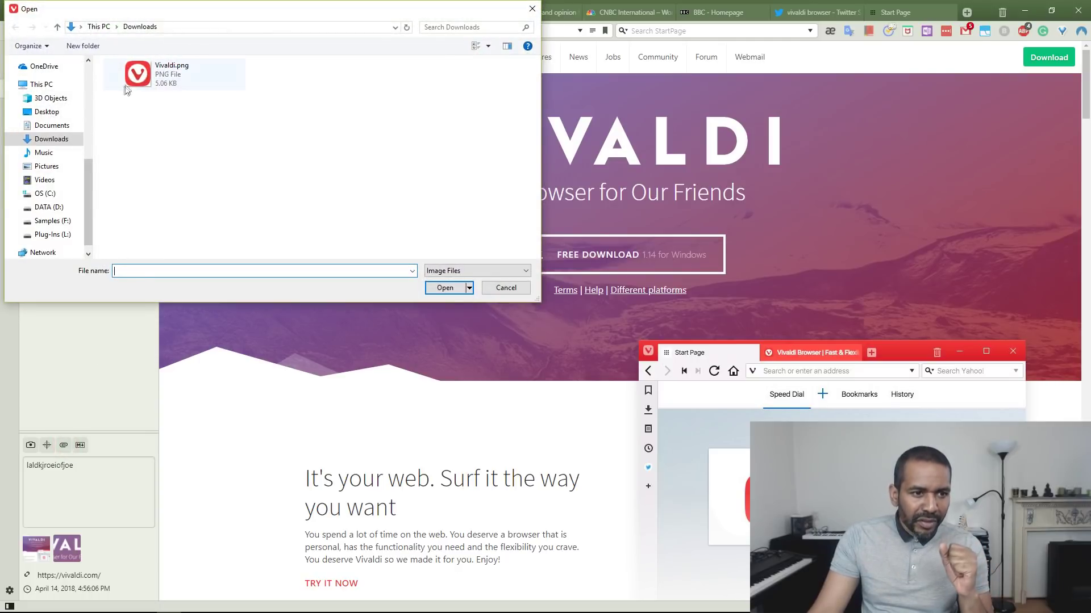
click(137, 85)
click(443, 288)
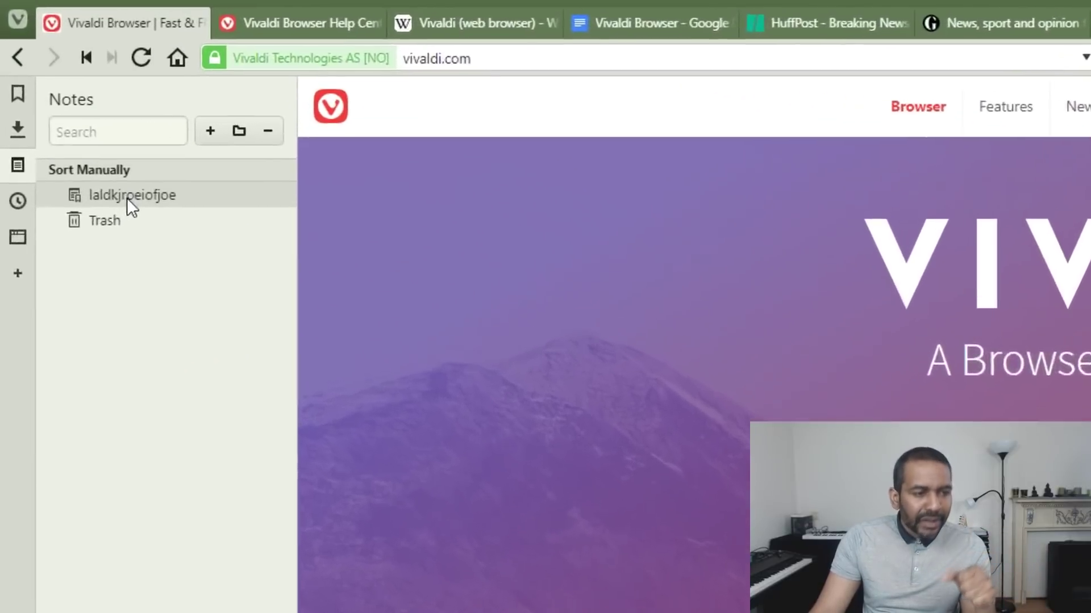
- Rename the note to 'Test' and add a new unnamed folder to the Notes list
right_click(86, 134)
click(266, 330)
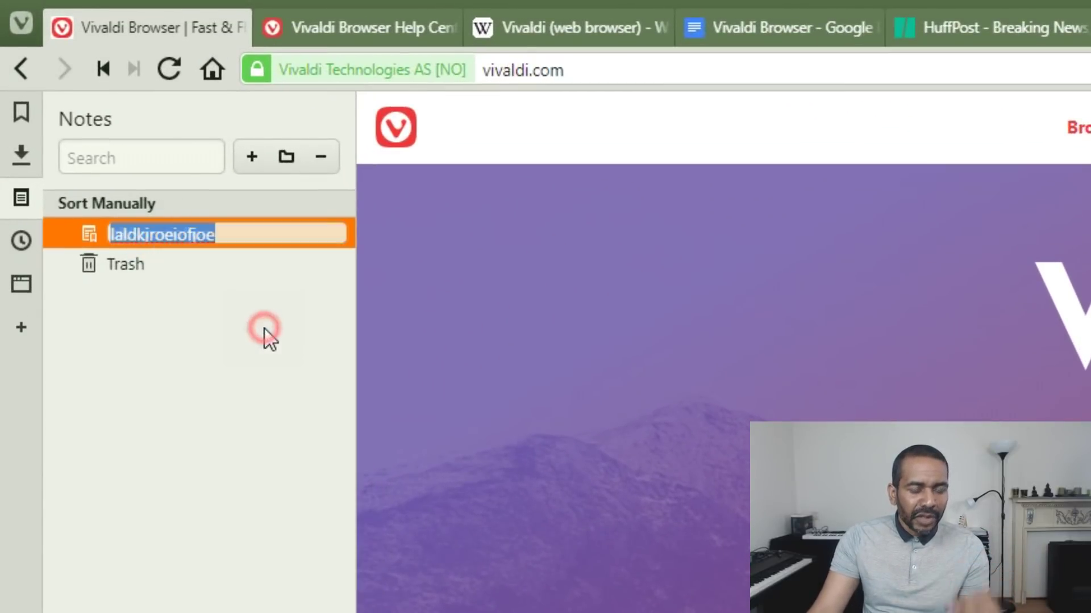
text(Test)
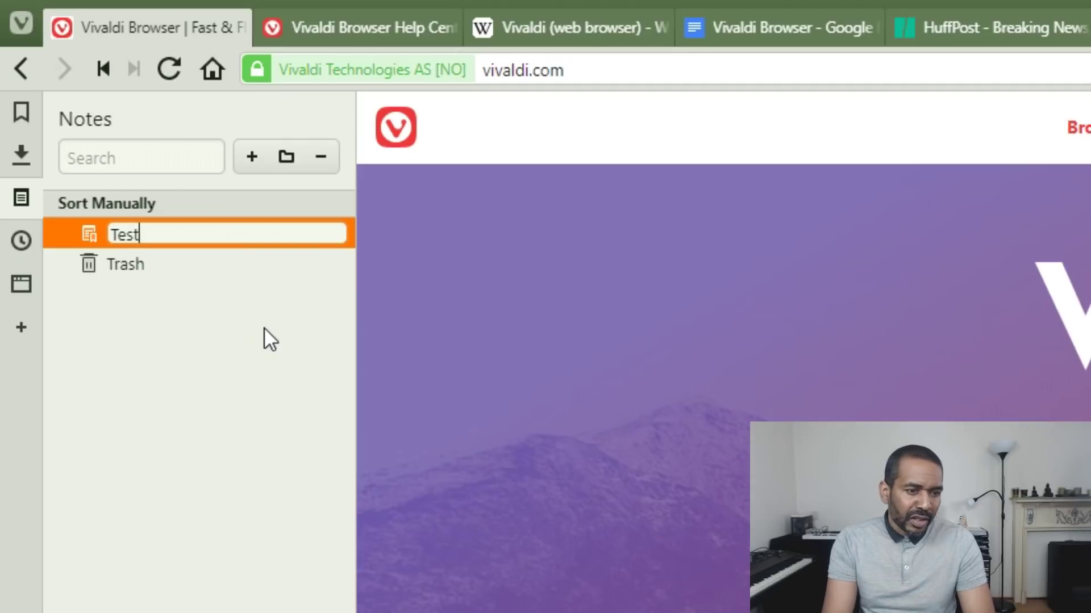
key(Return)
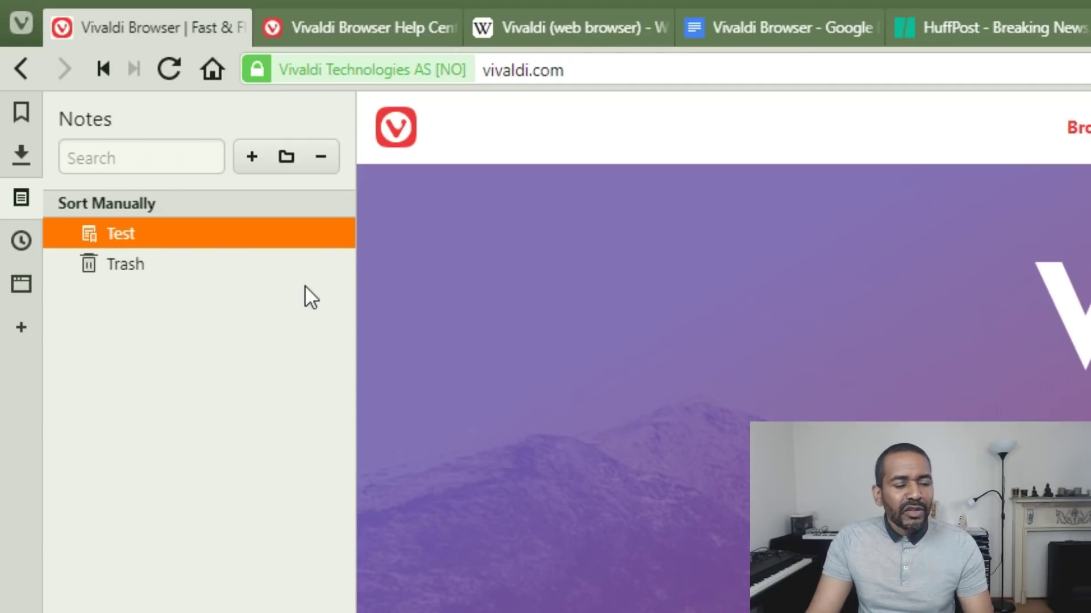
click(286, 158)
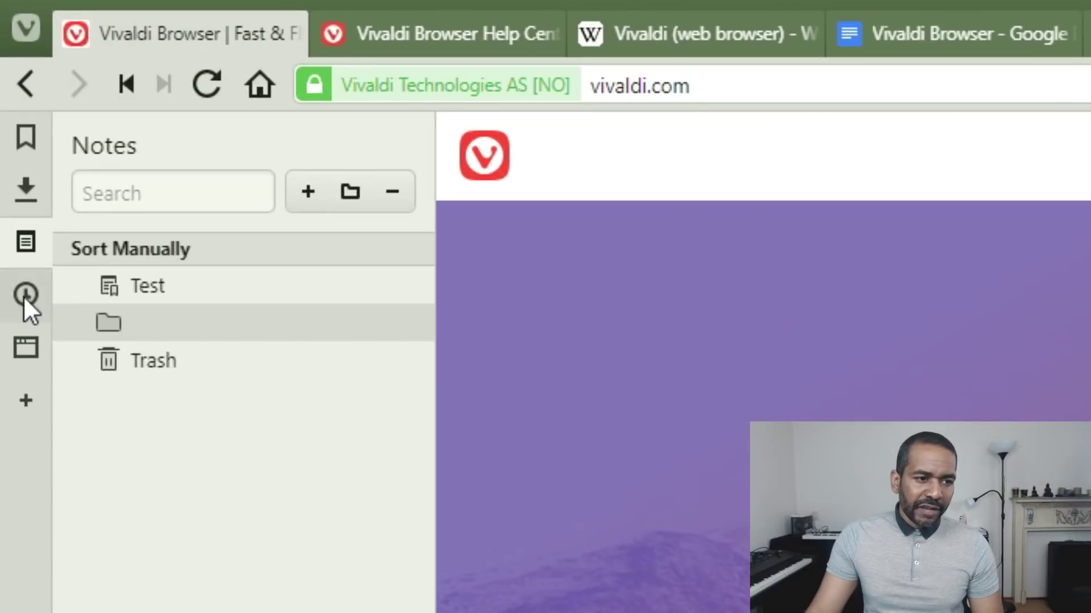
- Open the Window panel showing the 11 open tabs as a tree, and check a tab's context menu
click(24, 296)
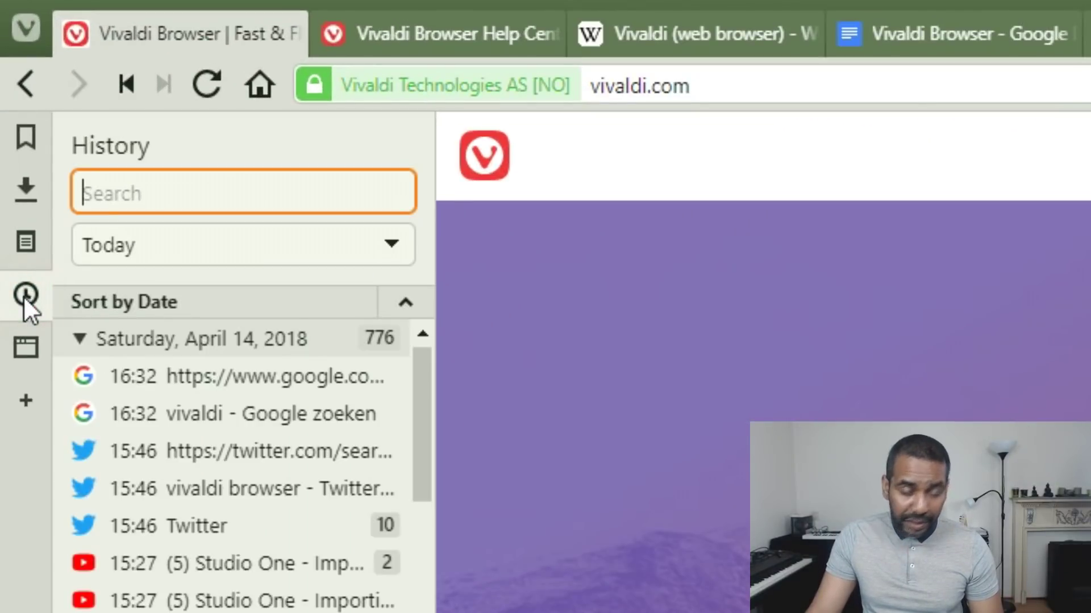
click(22, 344)
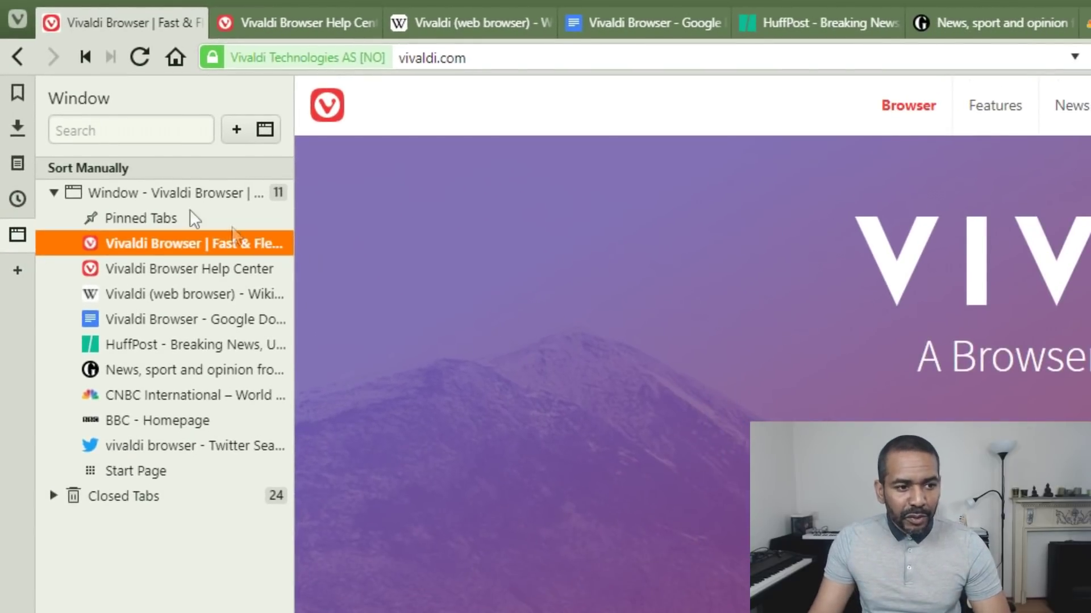
right_click(166, 250)
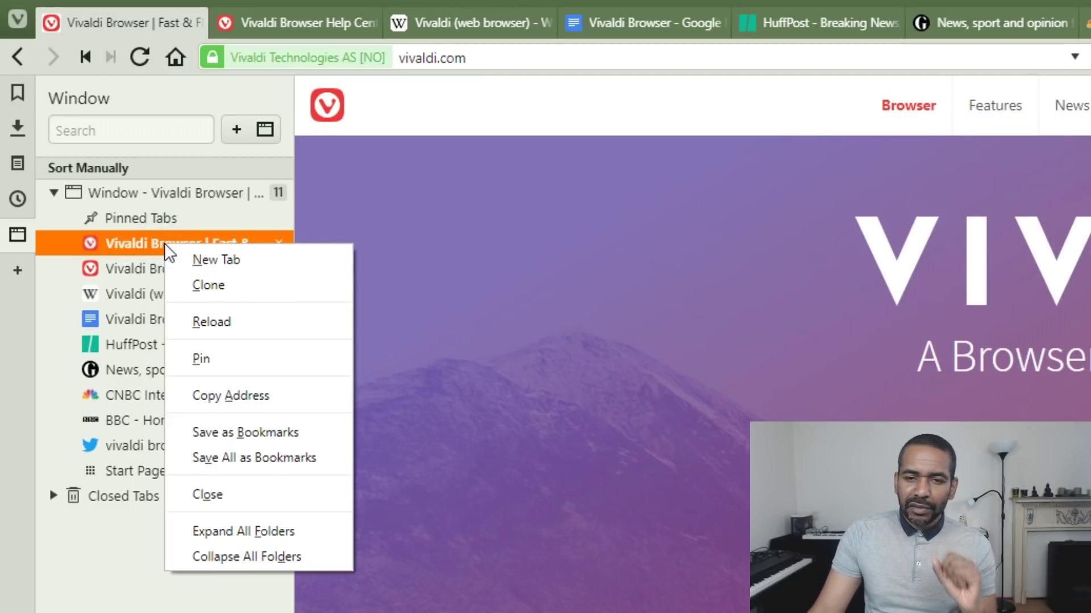
key(Escape)
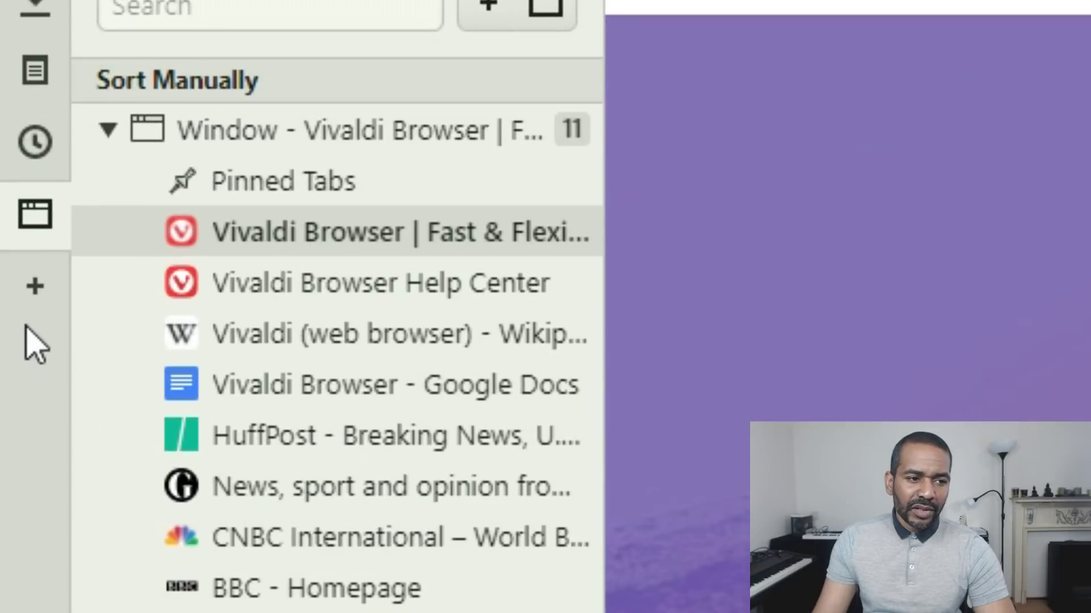
- Add the Twitter search page as a web panel from its context menu, then widen the panel
click(34, 296)
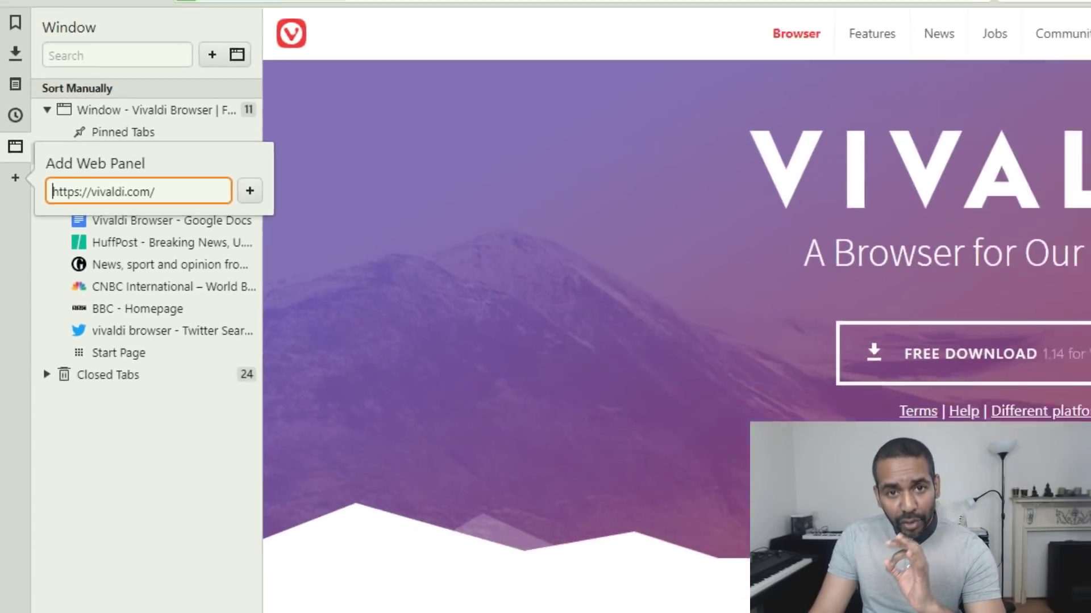
click(813, 13)
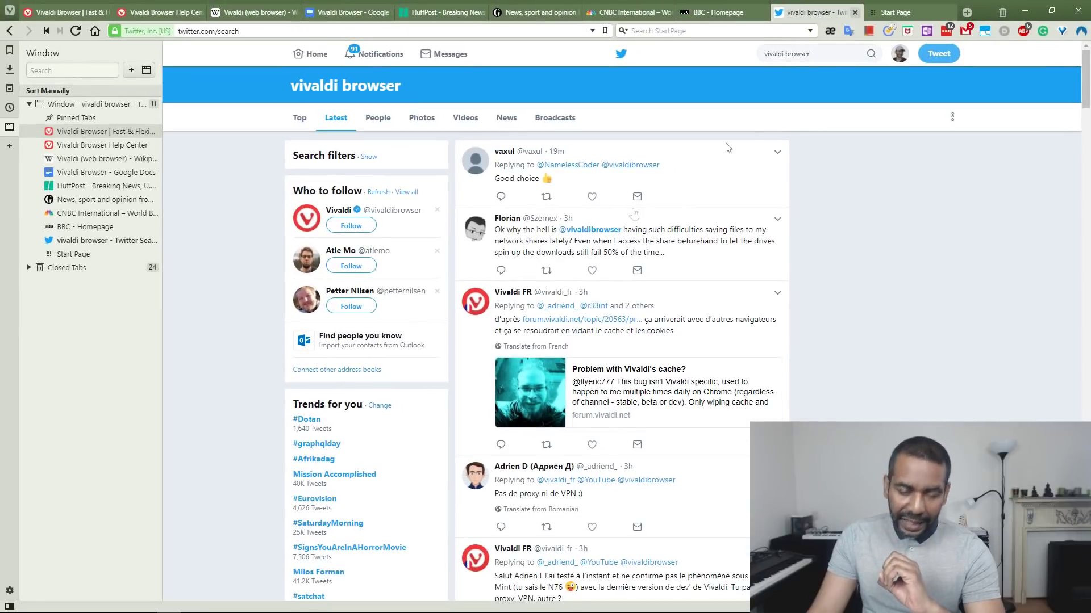
right_click(251, 264)
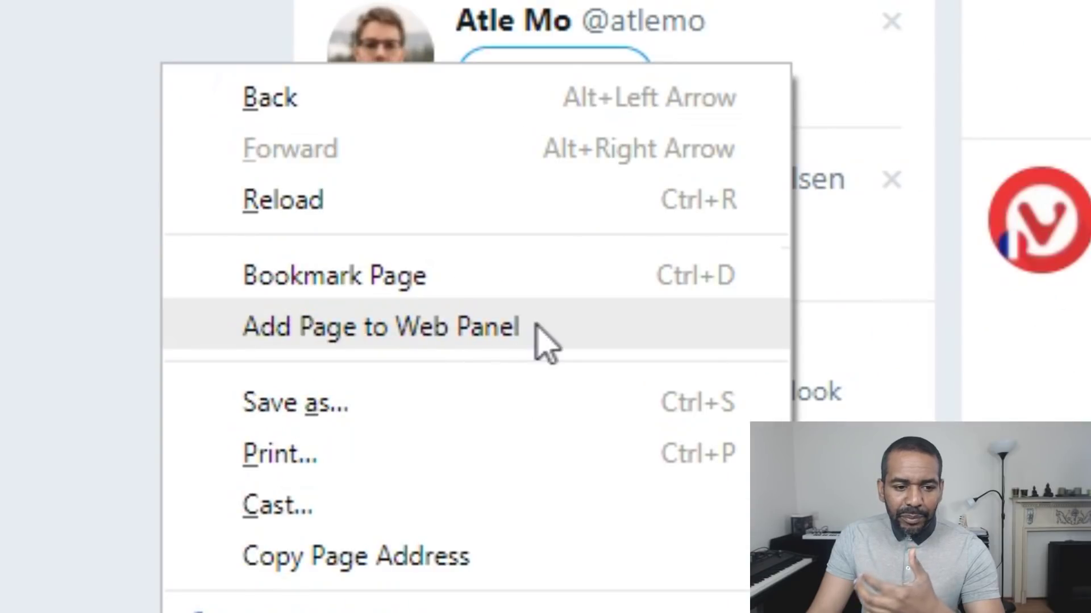
click(348, 328)
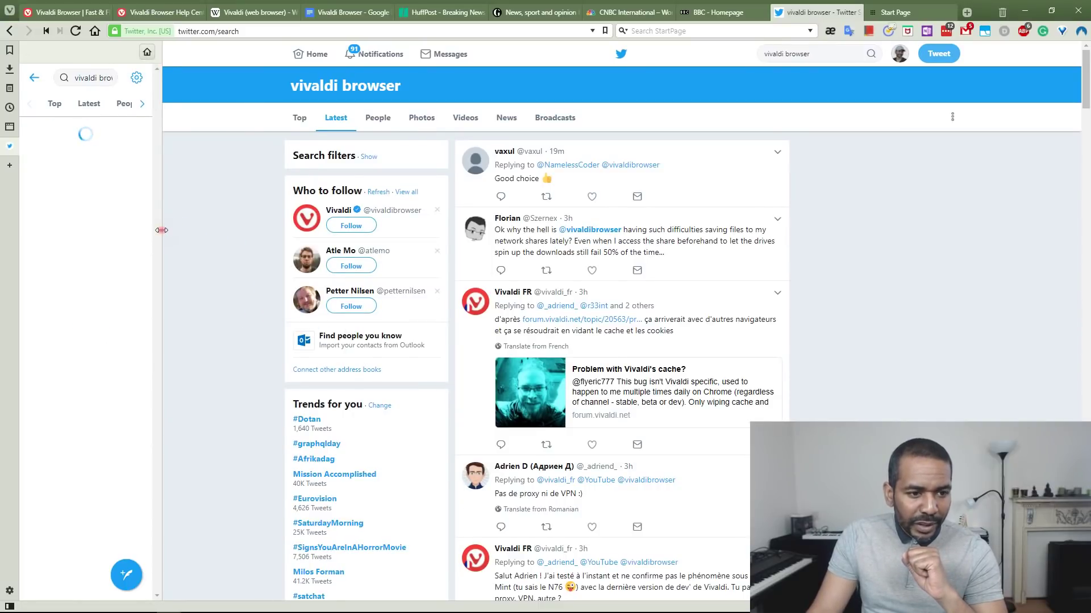
drag(161, 230, 207, 227)
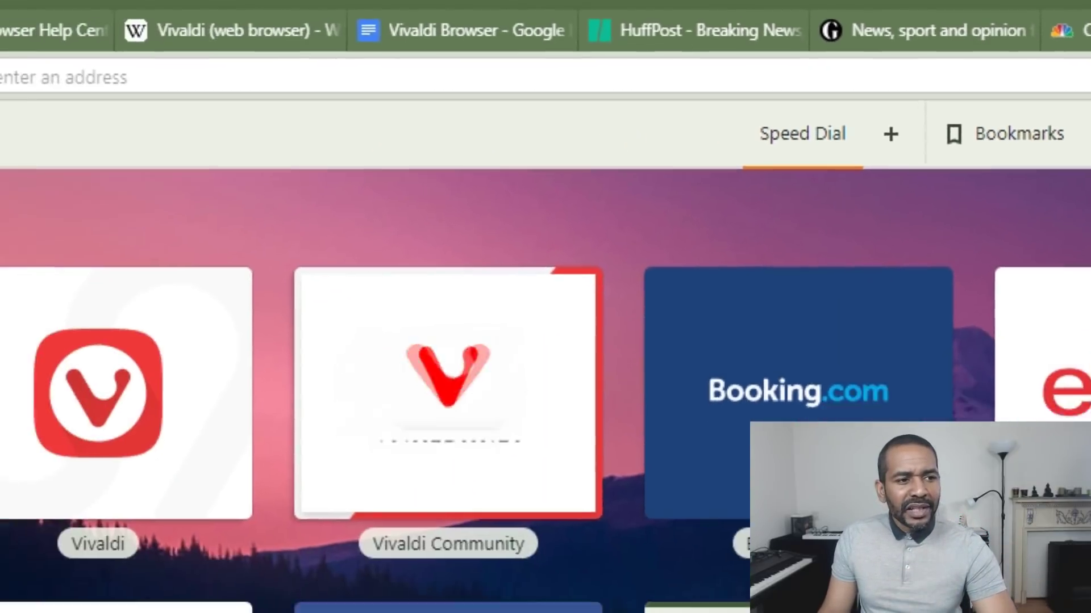
- Open the Bookmarks panel listing the Speed Dial, Technology, Games and News folders
click(21, 100)
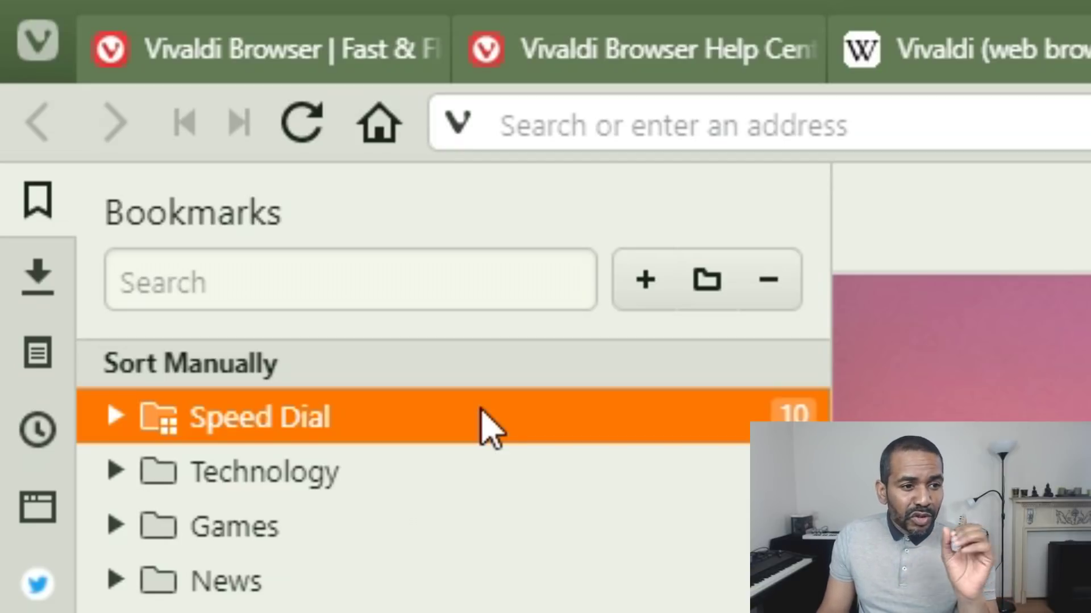
- Enable Speed Dial for the Technology bookmark folder and open its new start-page group
click(446, 482)
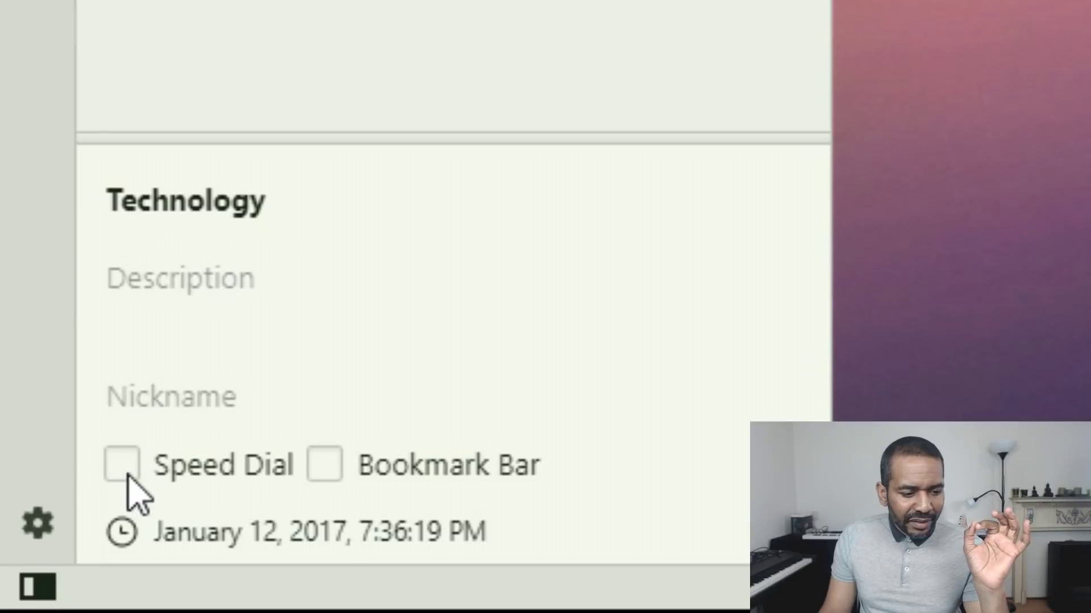
click(122, 465)
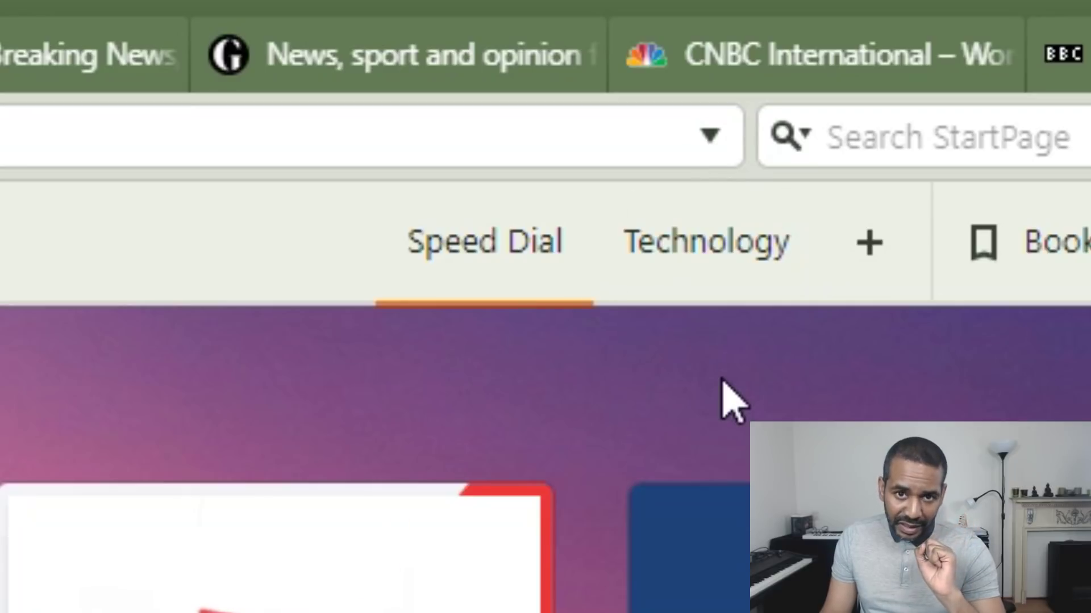
click(751, 284)
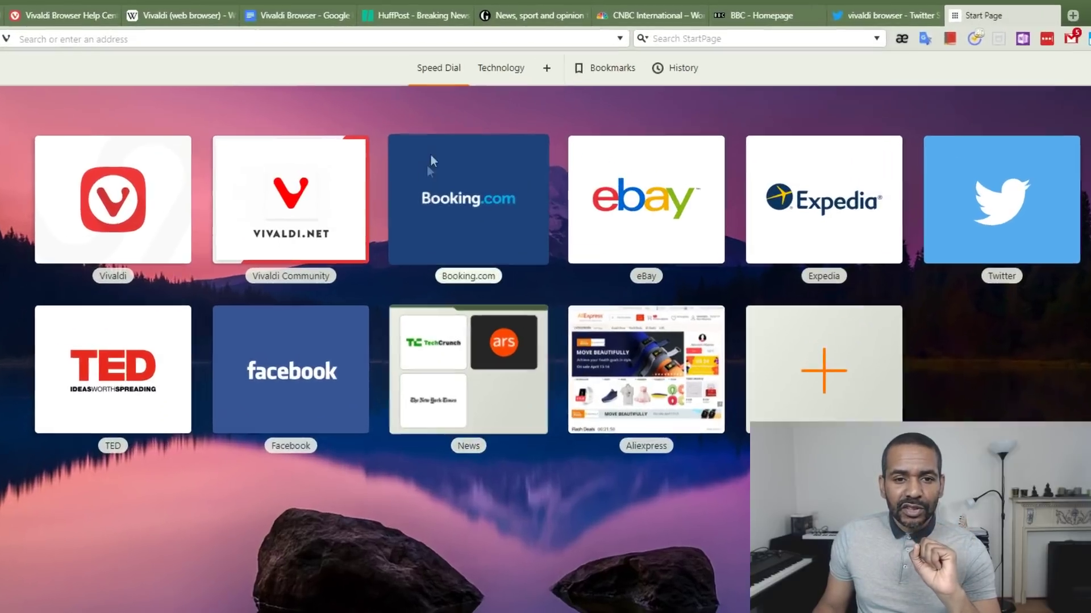
- Add a new Speed Dial group named 'Test'
click(547, 71)
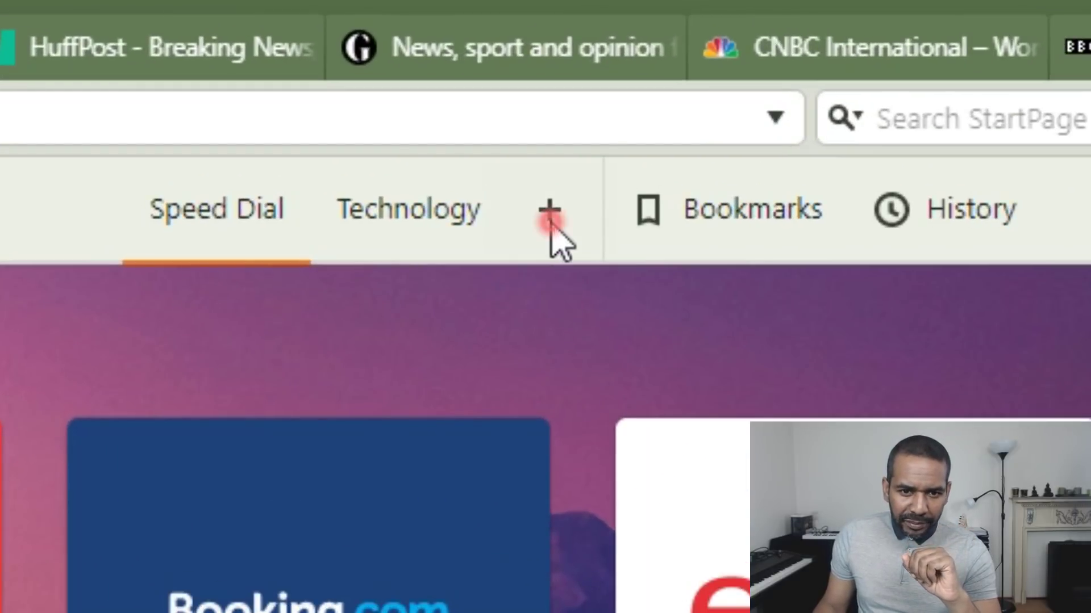
text(Test)
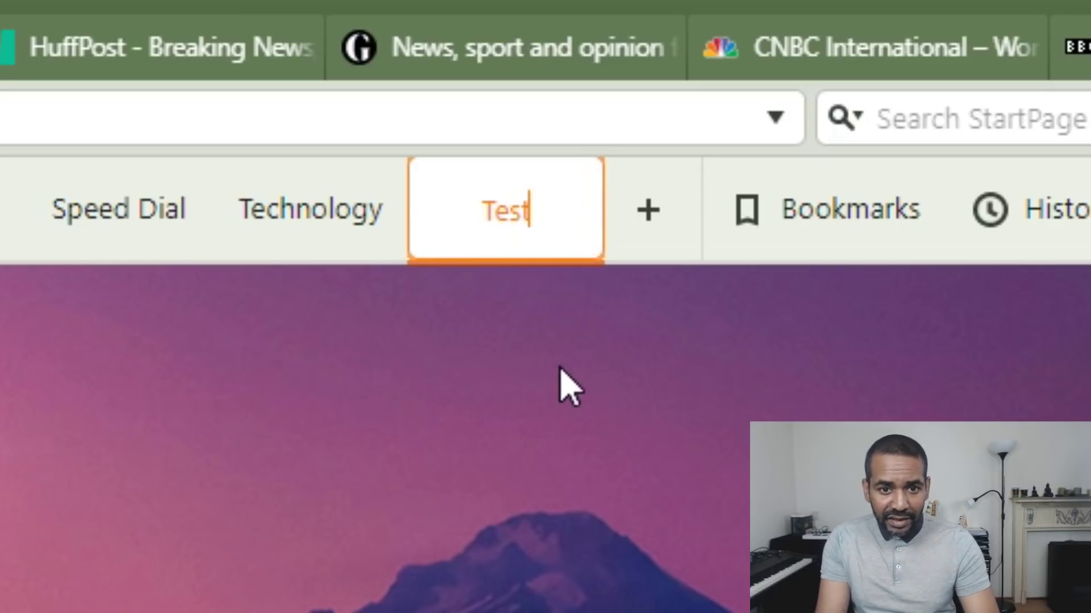
key(Return)
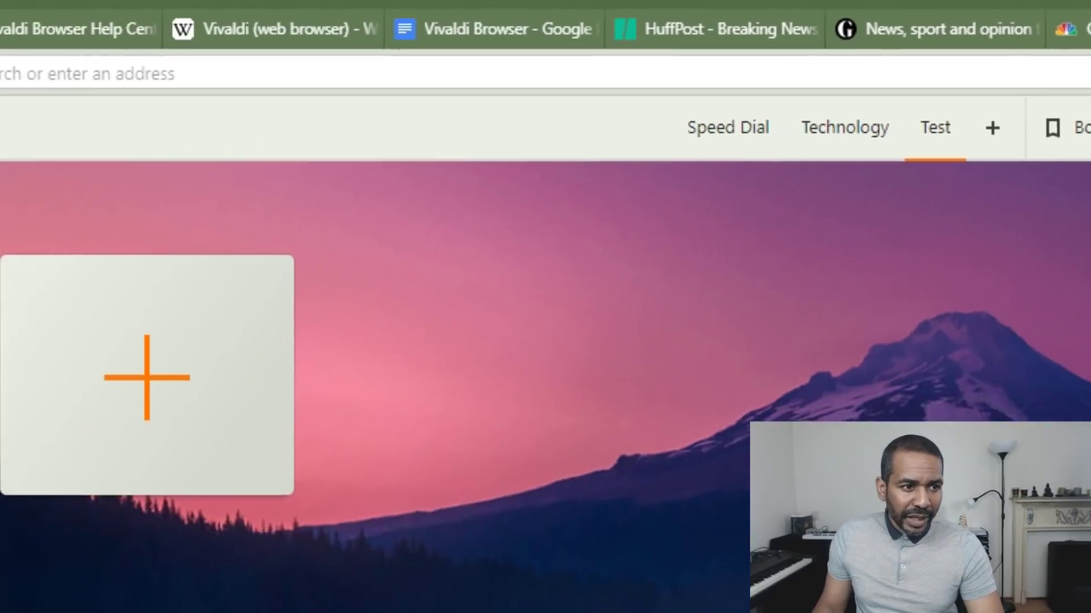
- Find the Test folder among the bookmark folders and open the full bookmarks manager
click(17, 97)
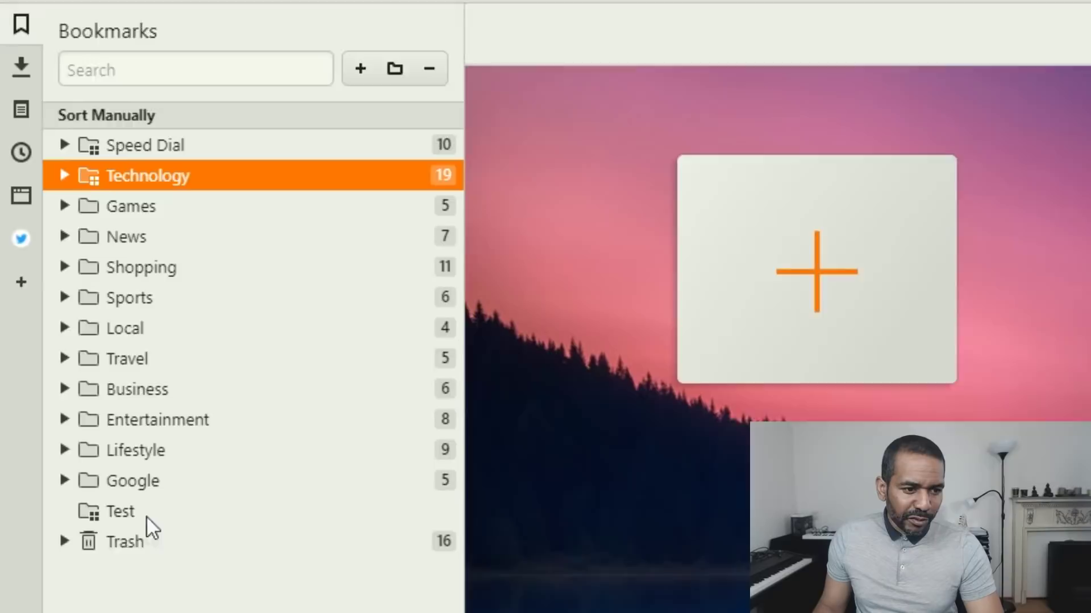
click(116, 524)
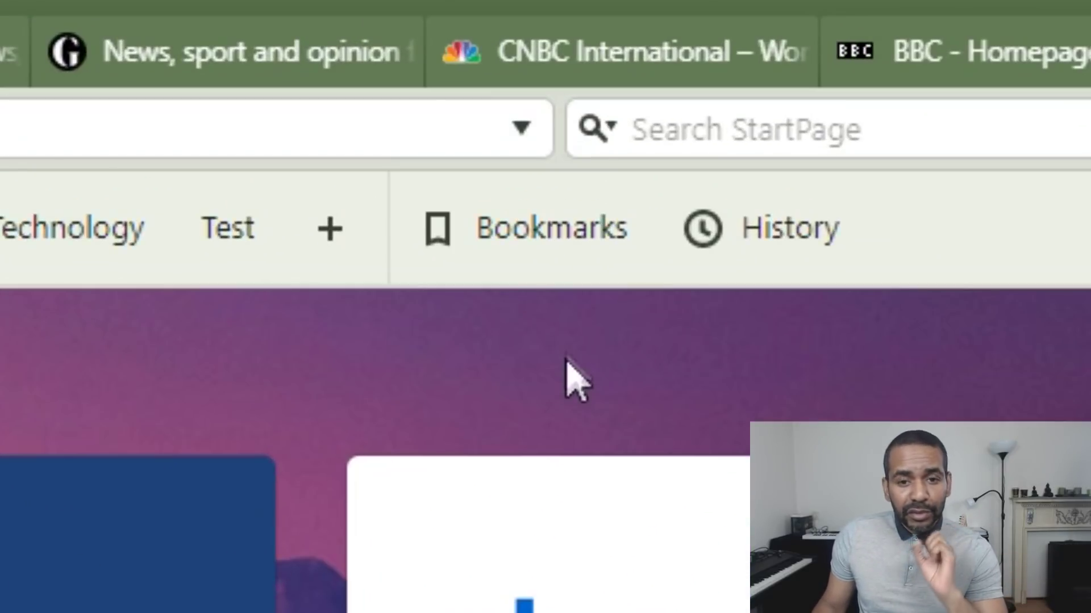
click(560, 261)
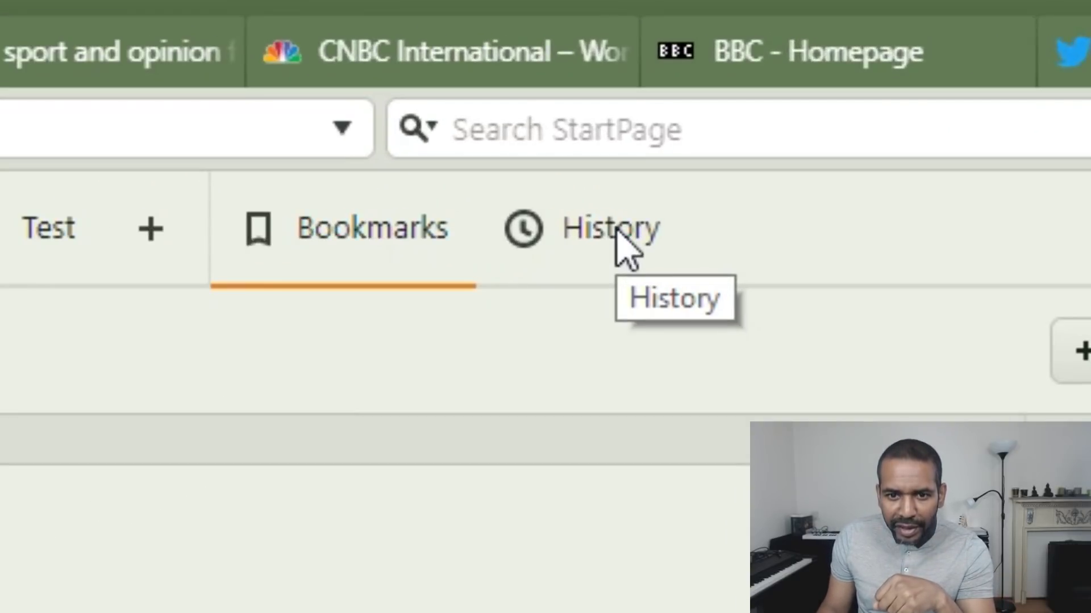
- Switch from Bookmarks to the History page showing today's visits and statistics
click(619, 233)
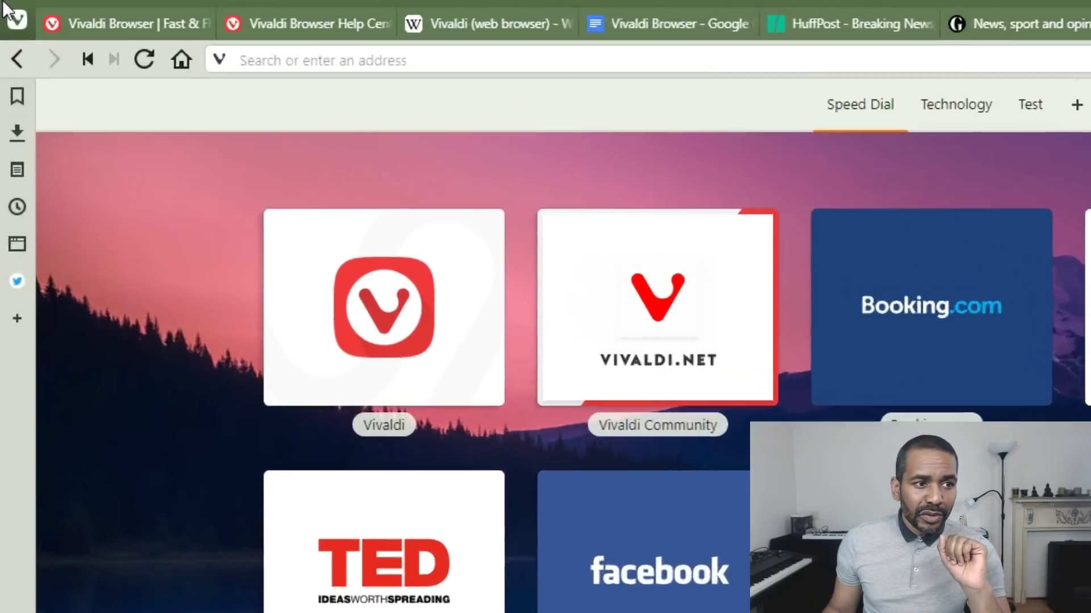
- Save all currently open tabs as a session via File > Save Open Tabs as Session
click(9, 10)
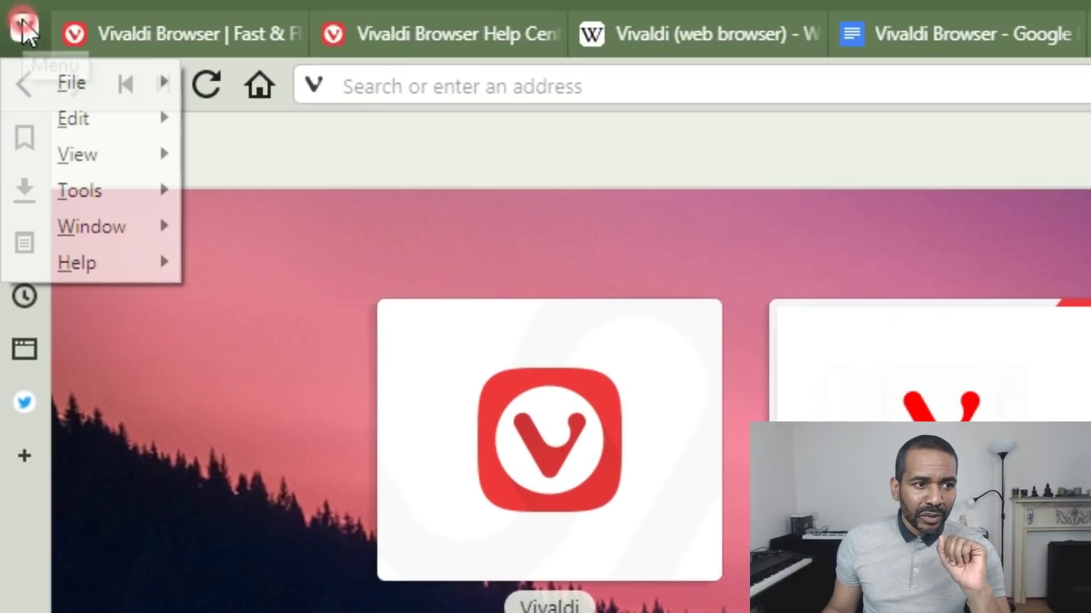
mouse_move(50, 88)
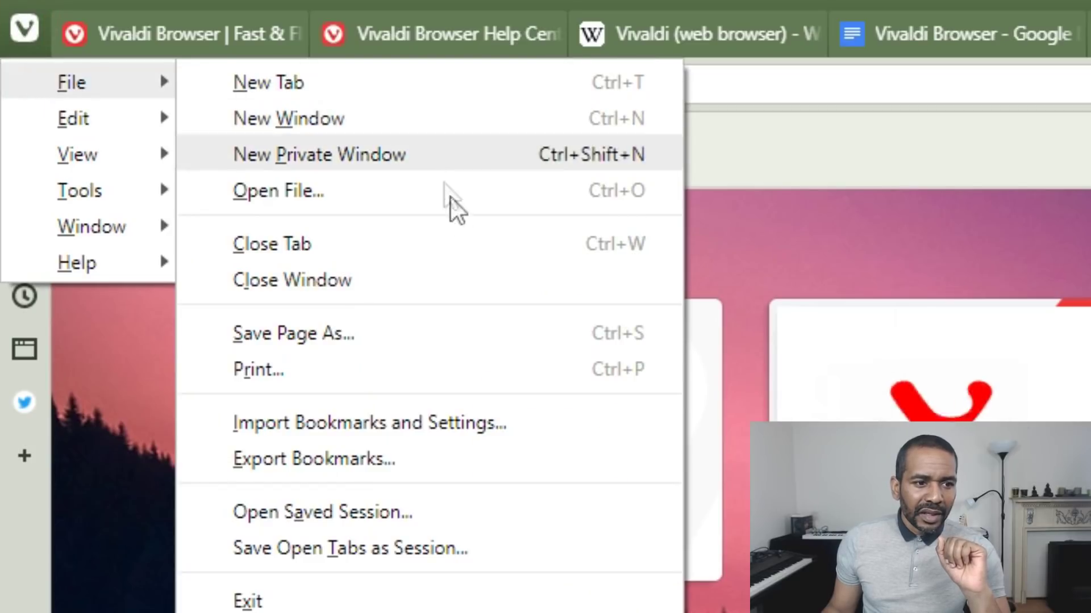
click(412, 550)
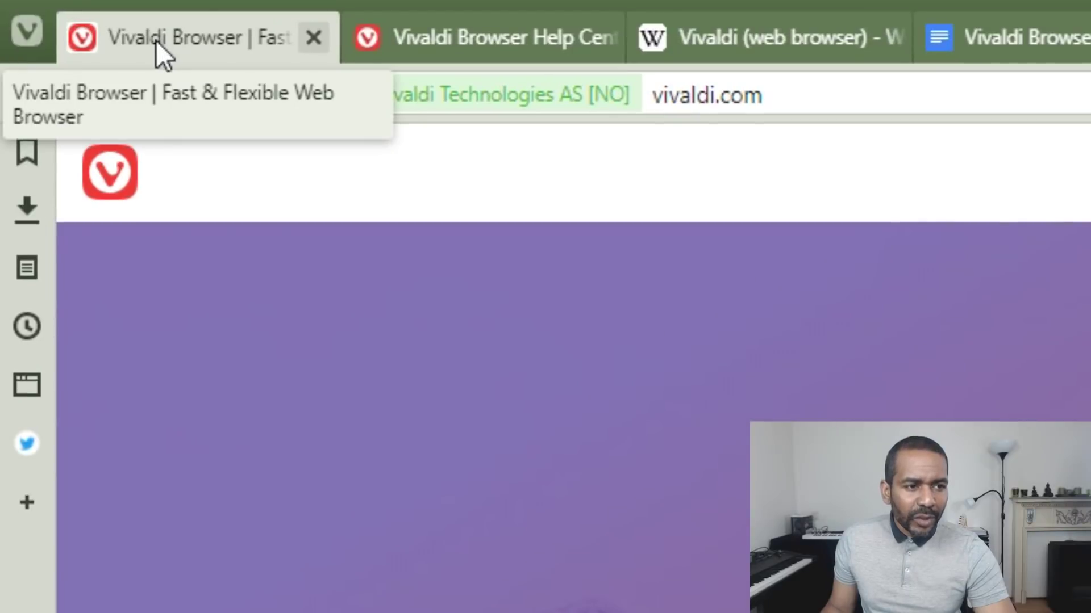
- Stack vivaldi.com onto Help Center, then stack the six tabs from vivaldi.com through Twitter search
drag(156, 40, 267, 37)
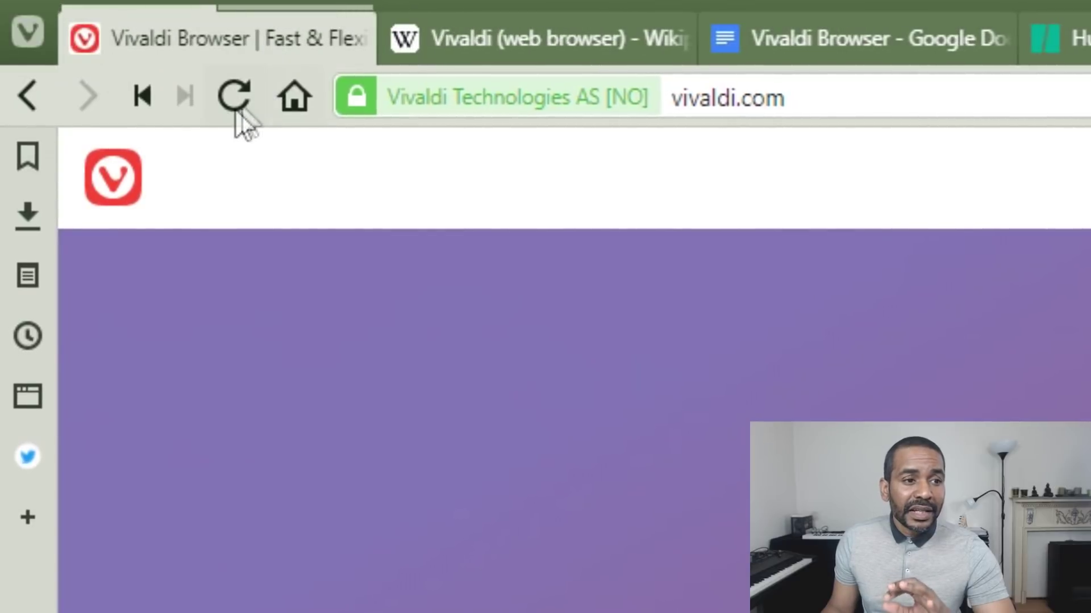
mouse_move(230, 37)
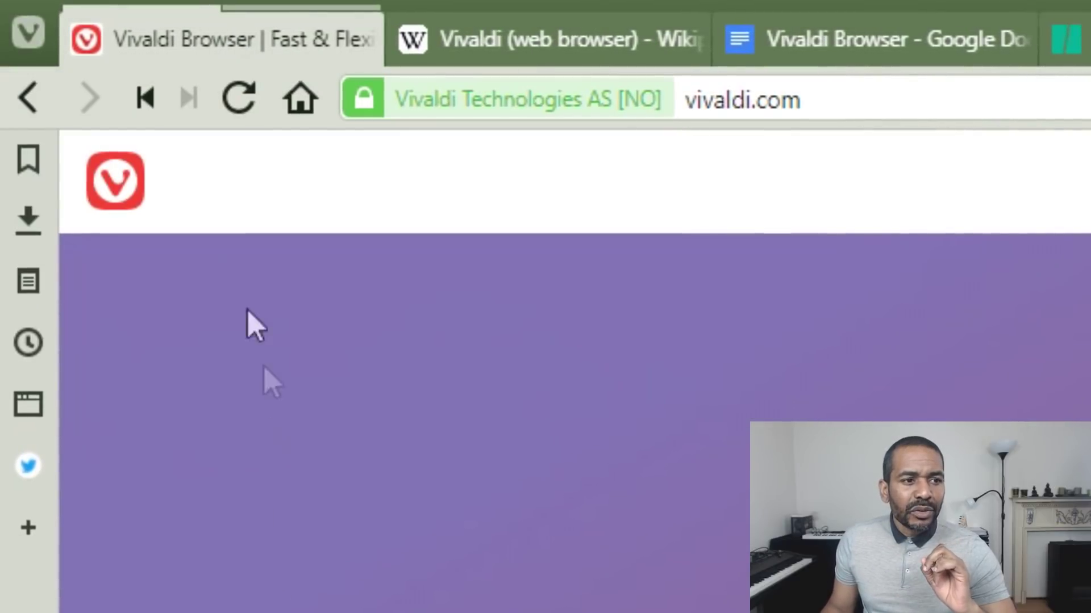
click(184, 43)
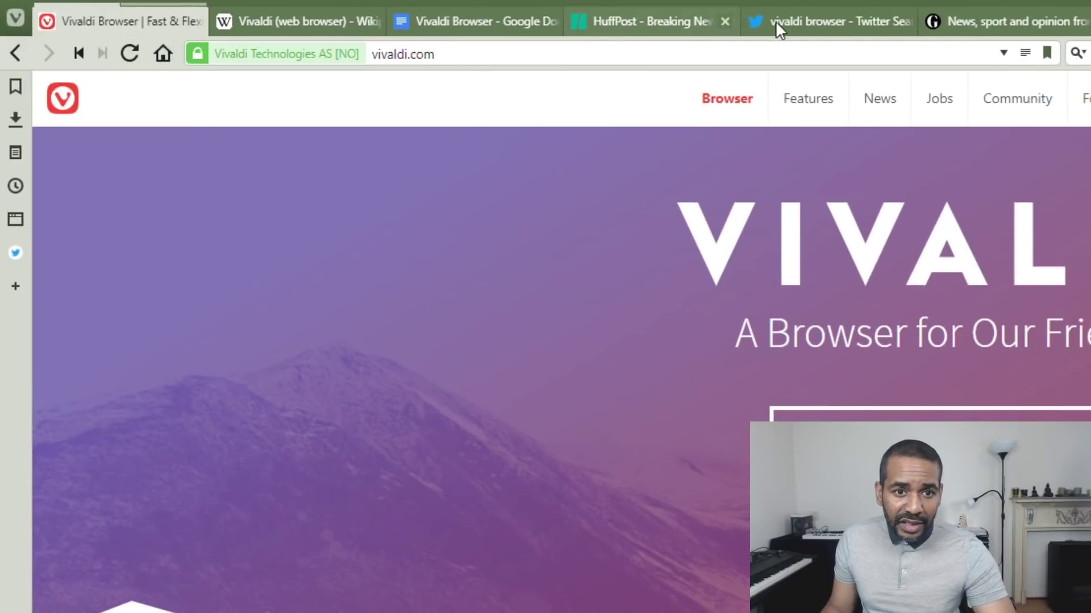
mouse_move(1026, 26)
shift+click(776, 19)
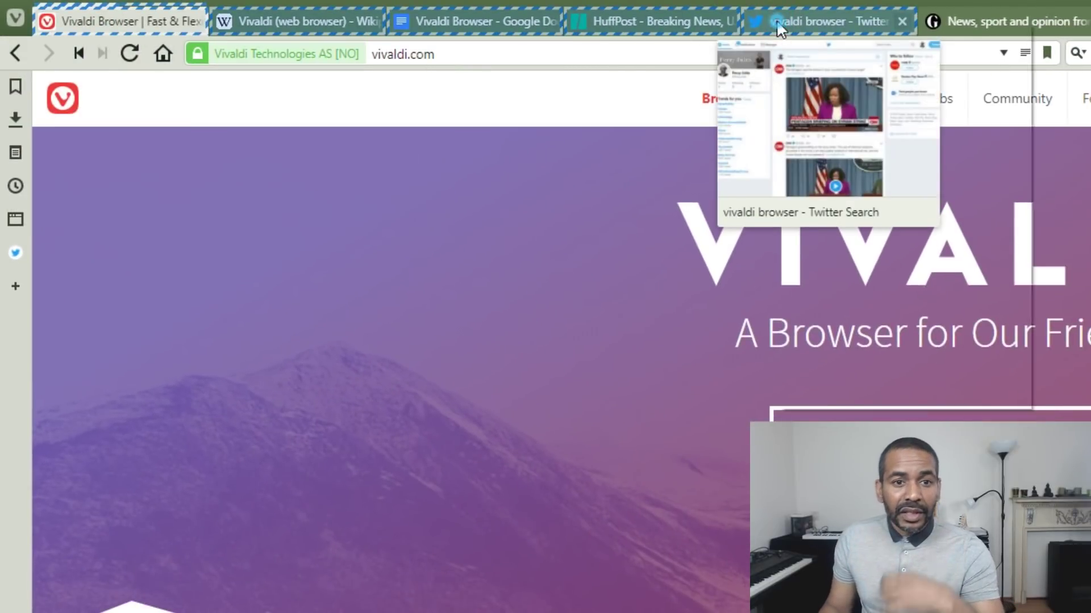
right_click(775, 20)
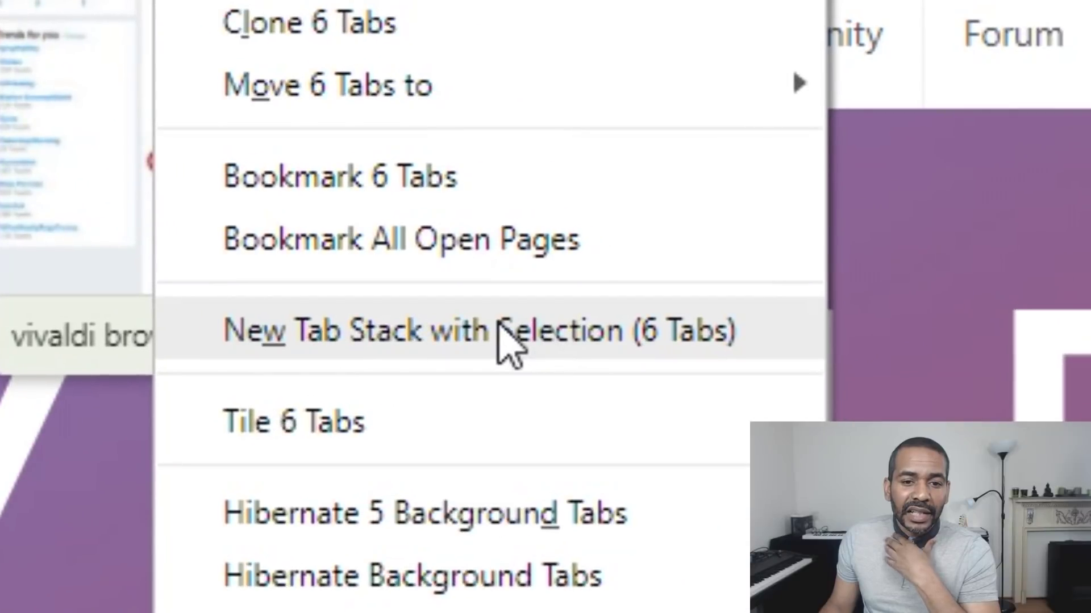
click(682, 274)
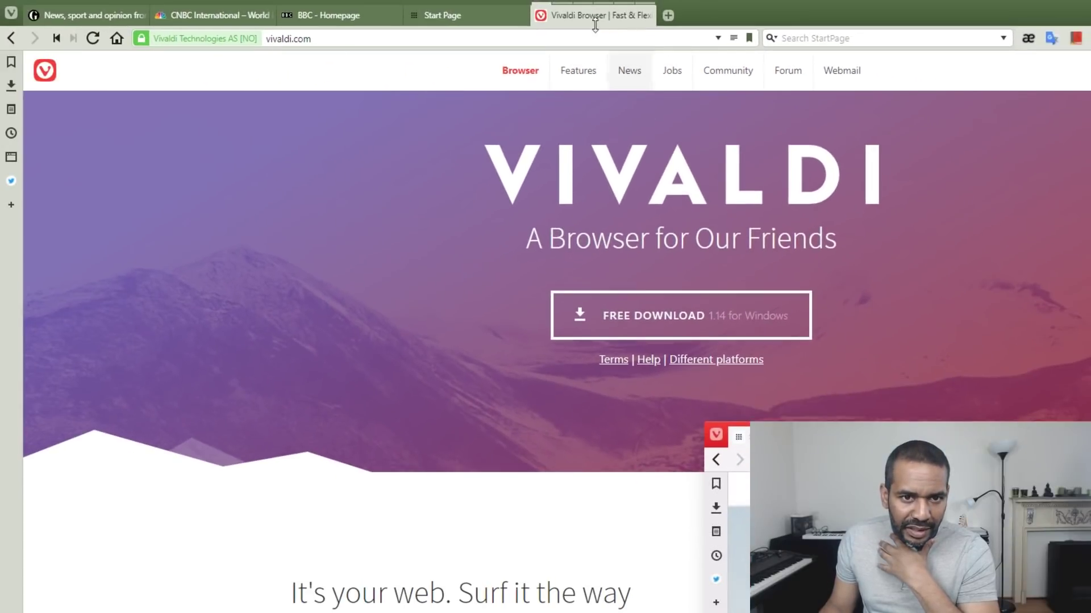
mouse_move(612, 20)
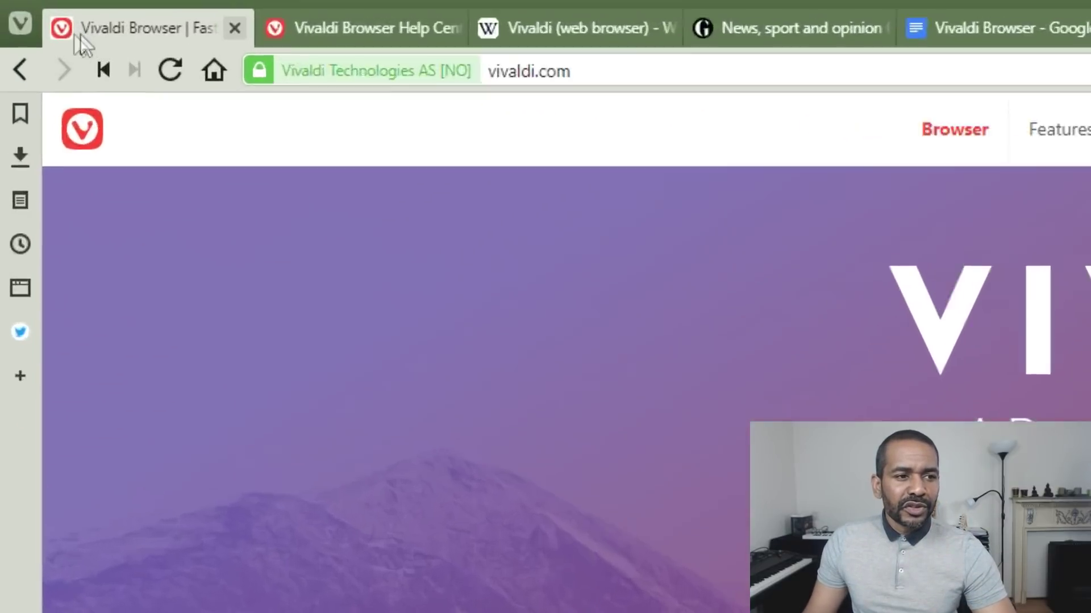
- Tile the vivaldi.com and Help Center tabs side by side with Tile 2 Tabs
mouse_move(159, 11)
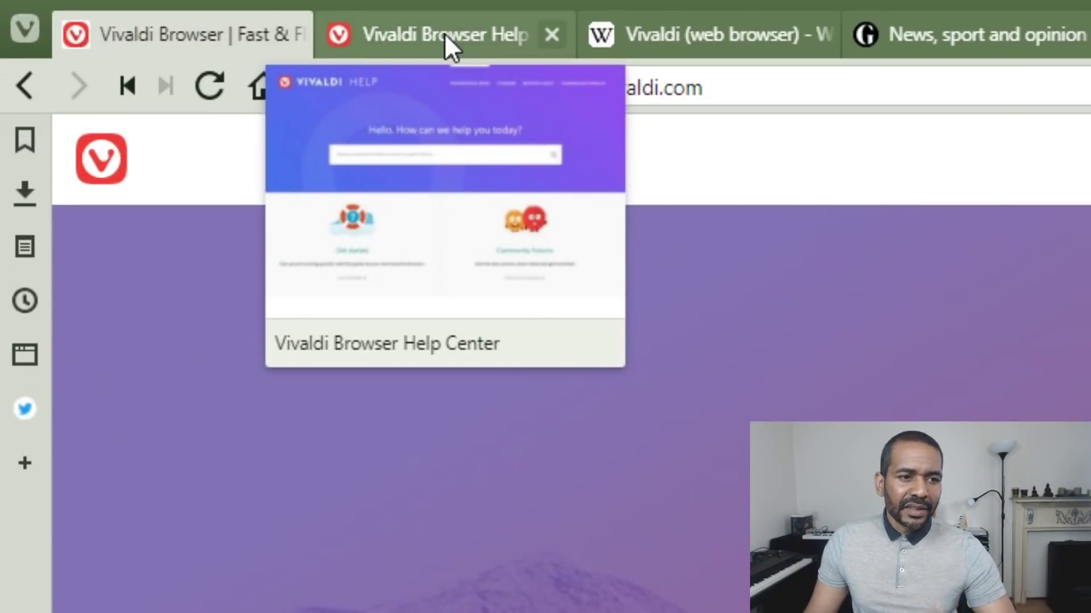
ctrl+click(444, 33)
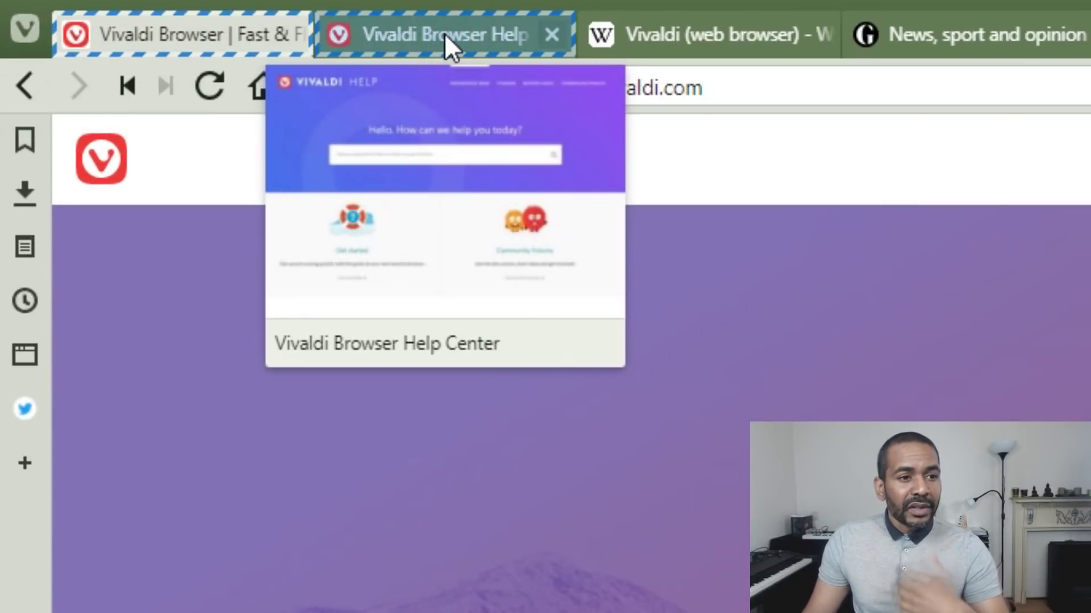
right_click(444, 33)
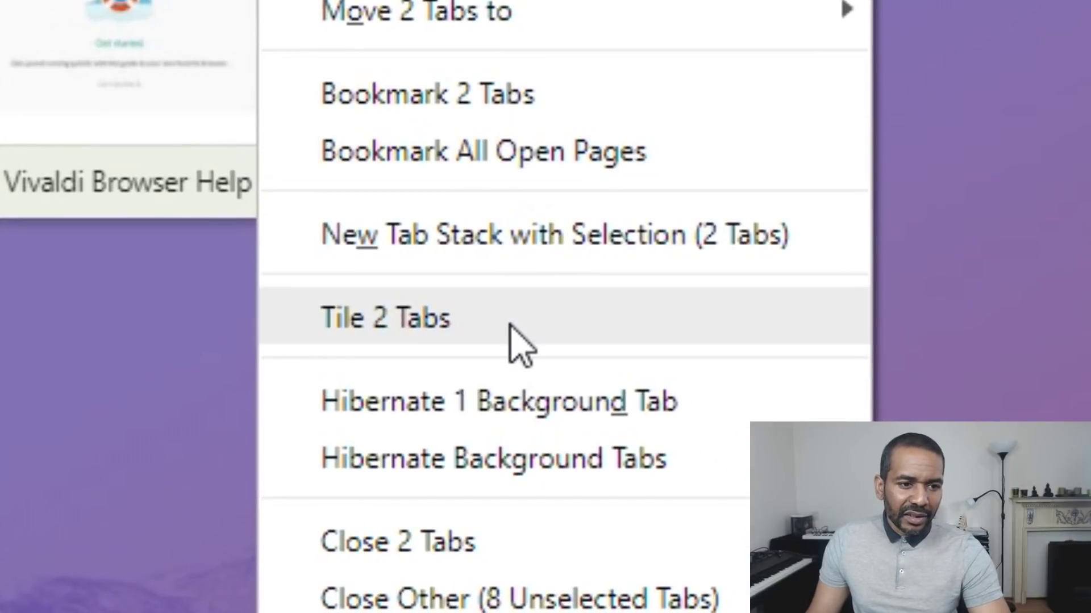
click(510, 327)
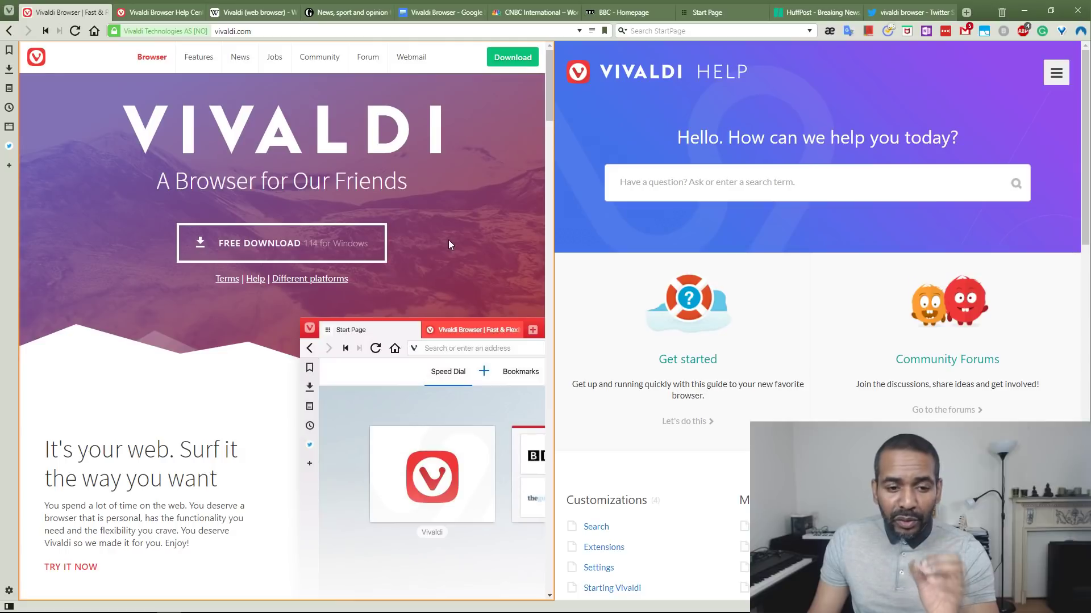
scroll(449, 240, down, 5)
scroll(789, 287, down, 10)
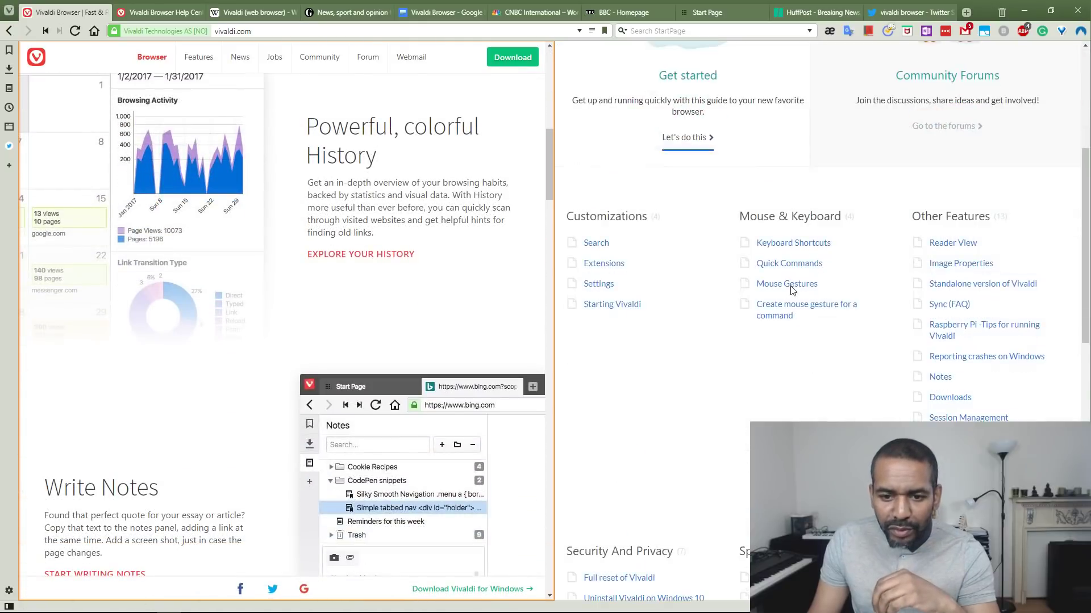